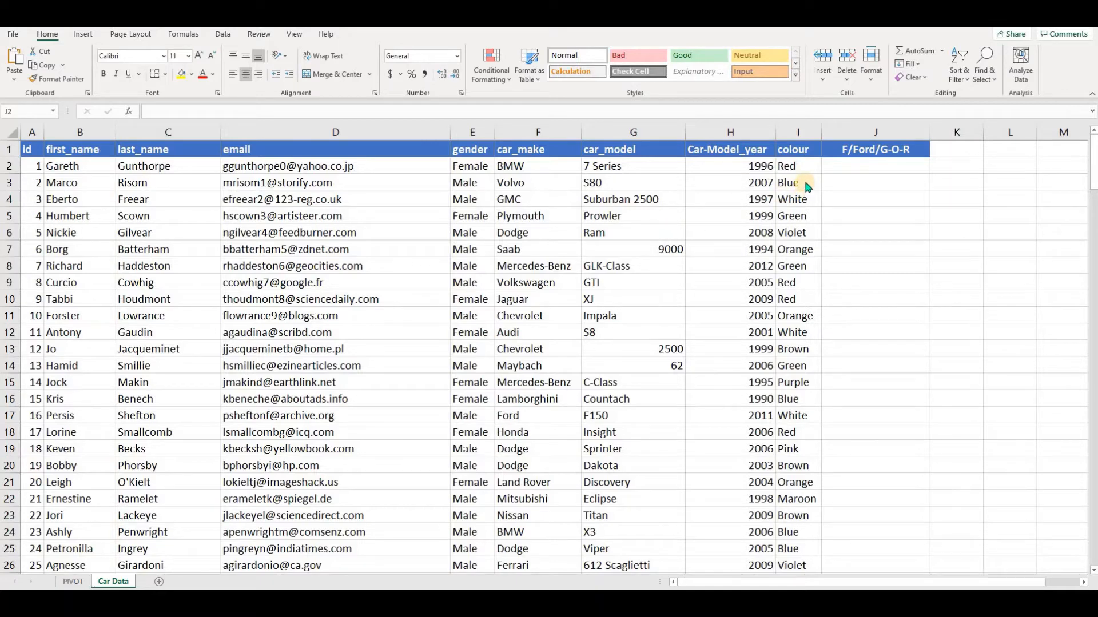
Start an IF formula in J2 with a nested AND whose first condition is E2="Female".
left_click(872, 166)
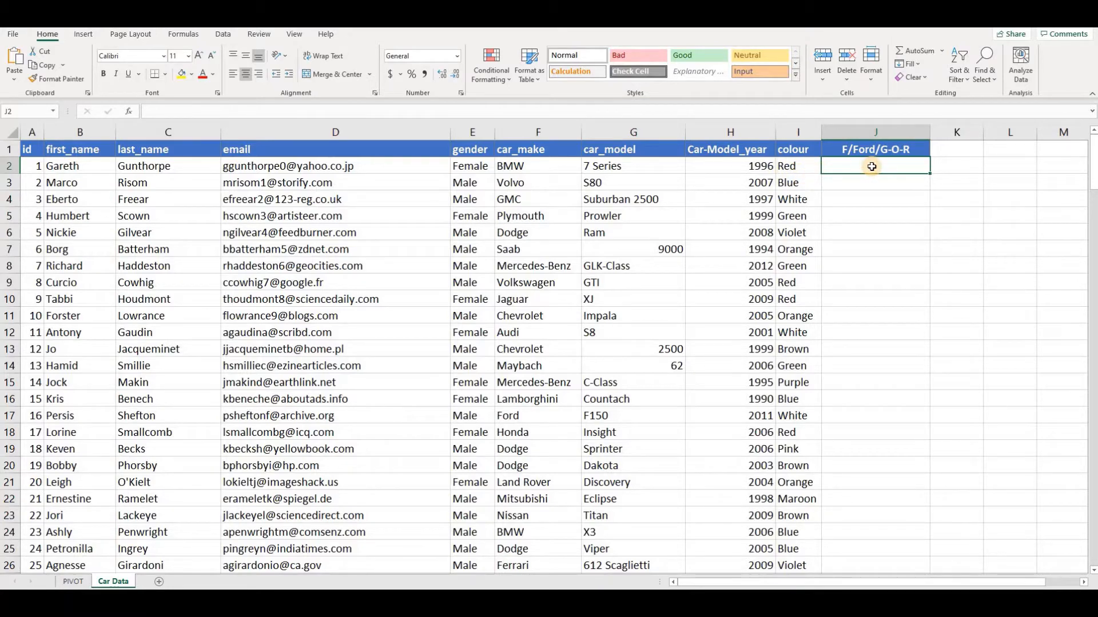
type("=if(")
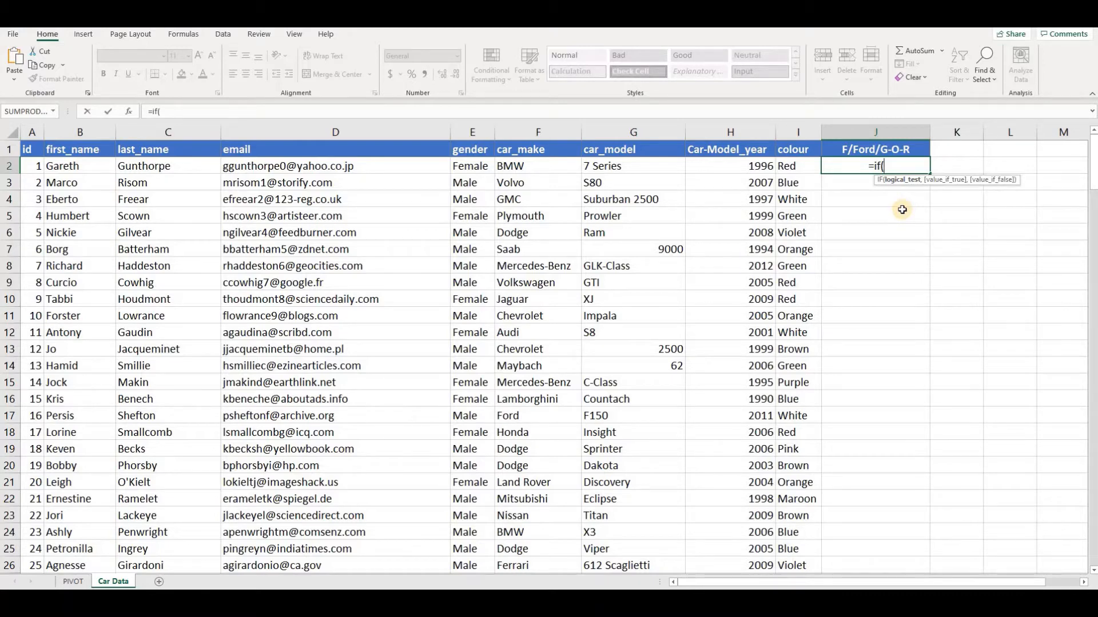
type("an")
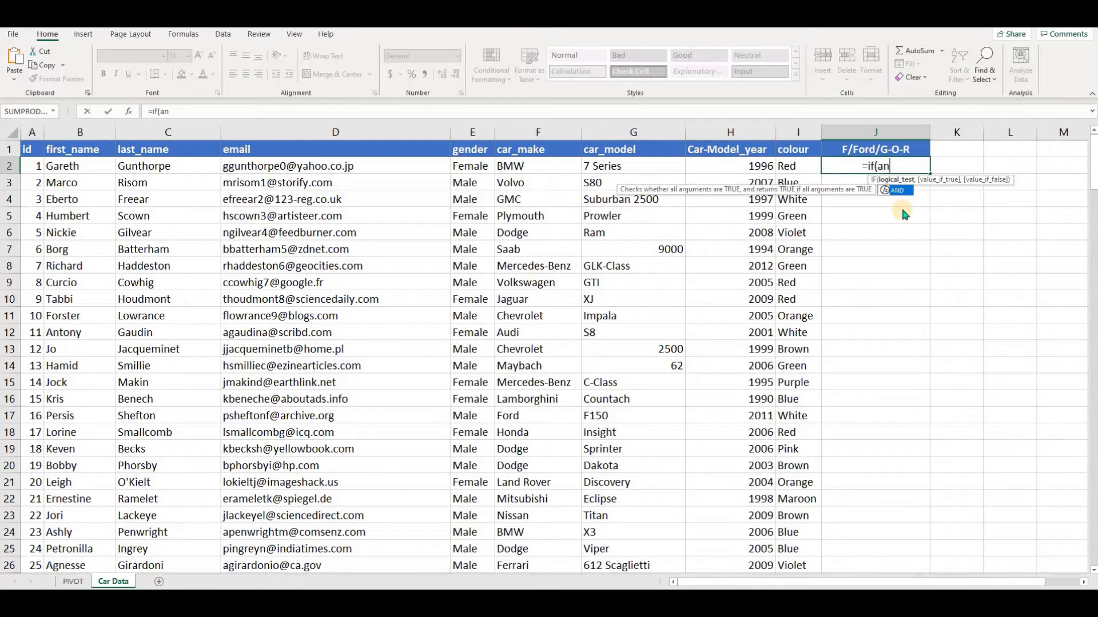
type("d(")
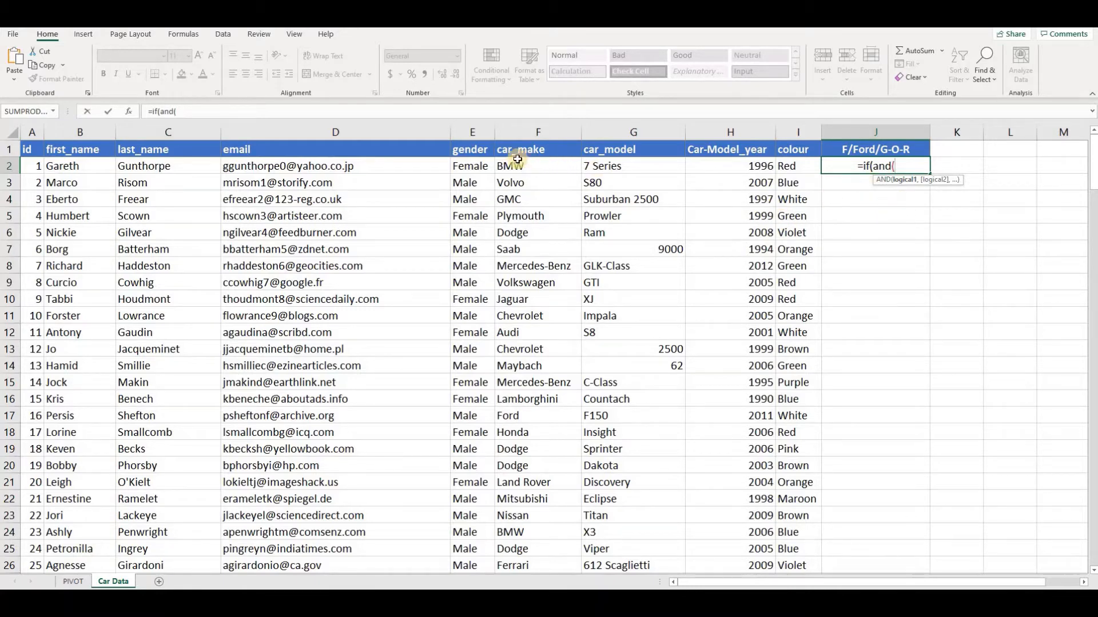
left_click(470, 165)
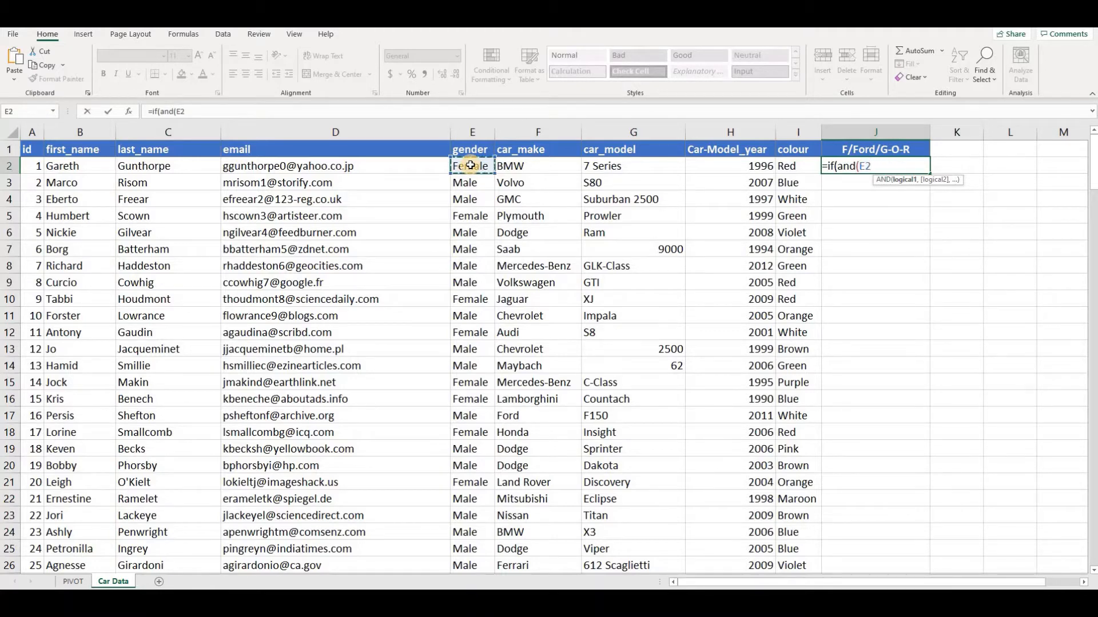
type("=")
type("\"F")
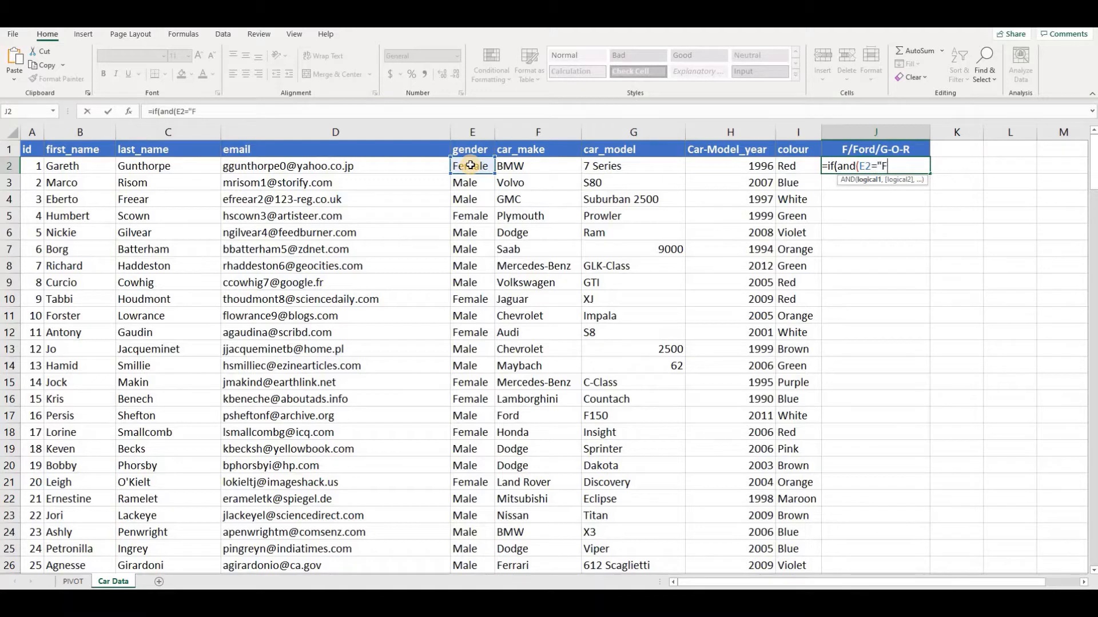
type("emale\",")
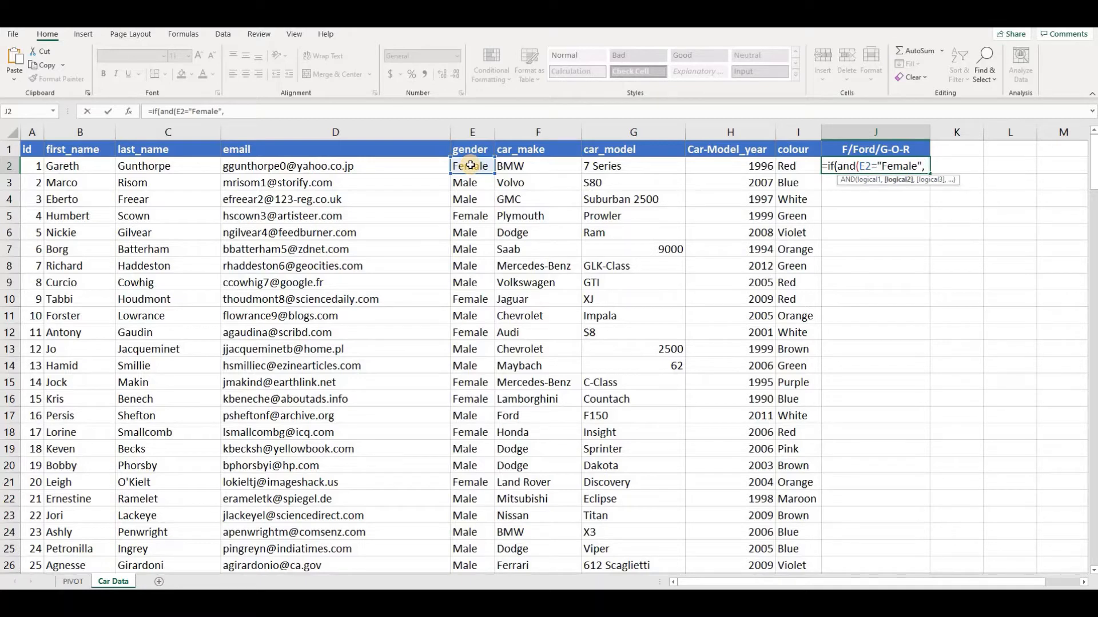
Add F2="Ford" as the second AND condition in the J2 formula.
left_click(545, 166)
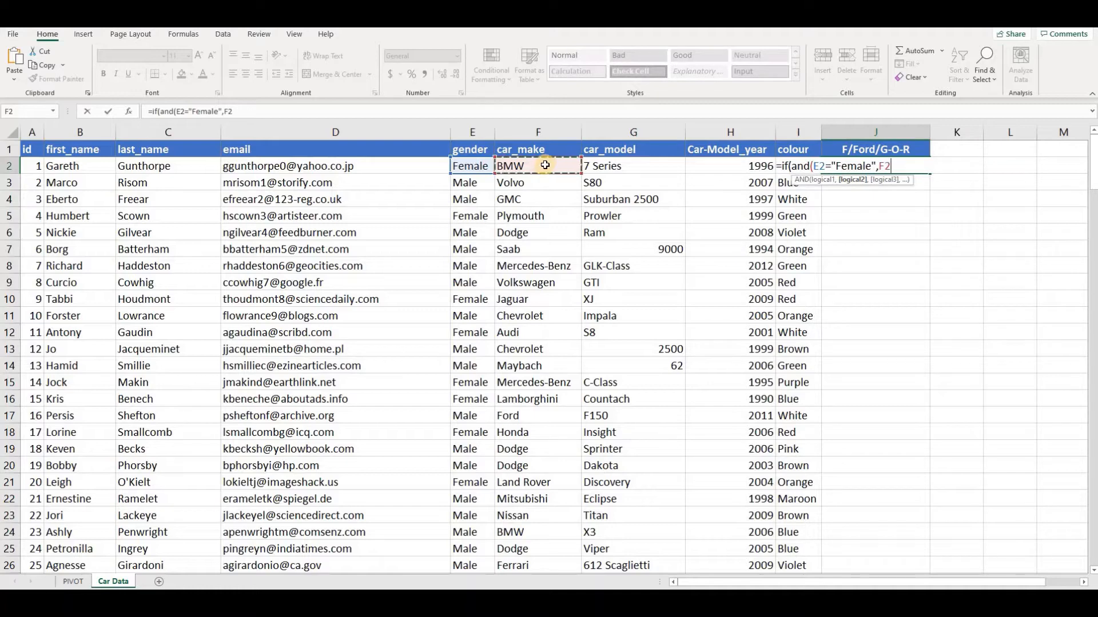
type("=\"Ford\",")
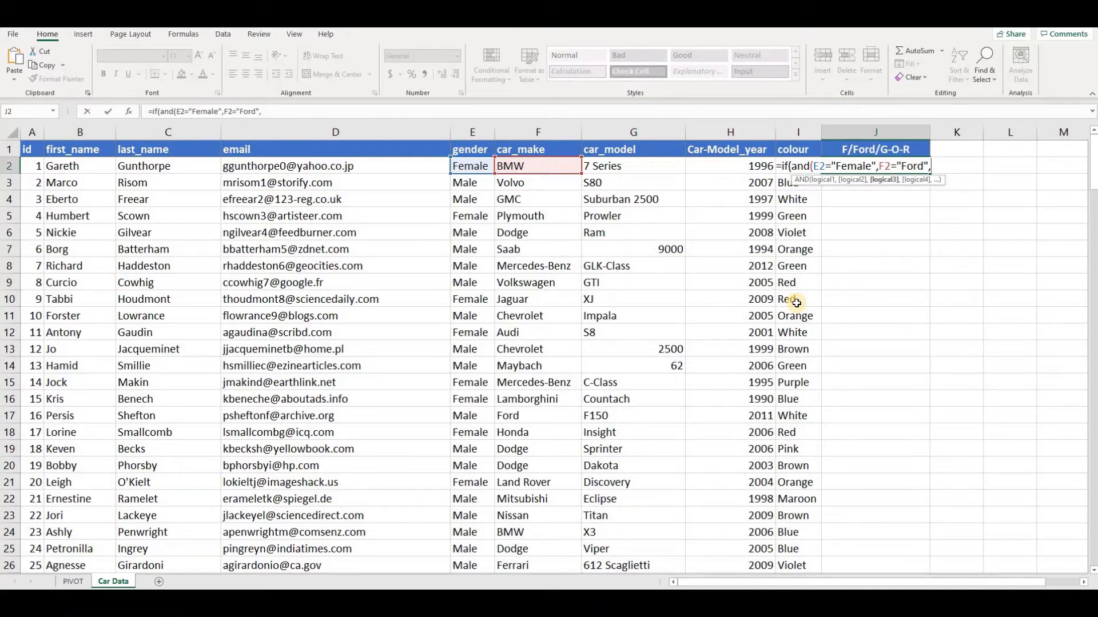
Nest an OR function as the third AND condition, with I2="Green" as its first test.
type("OR")
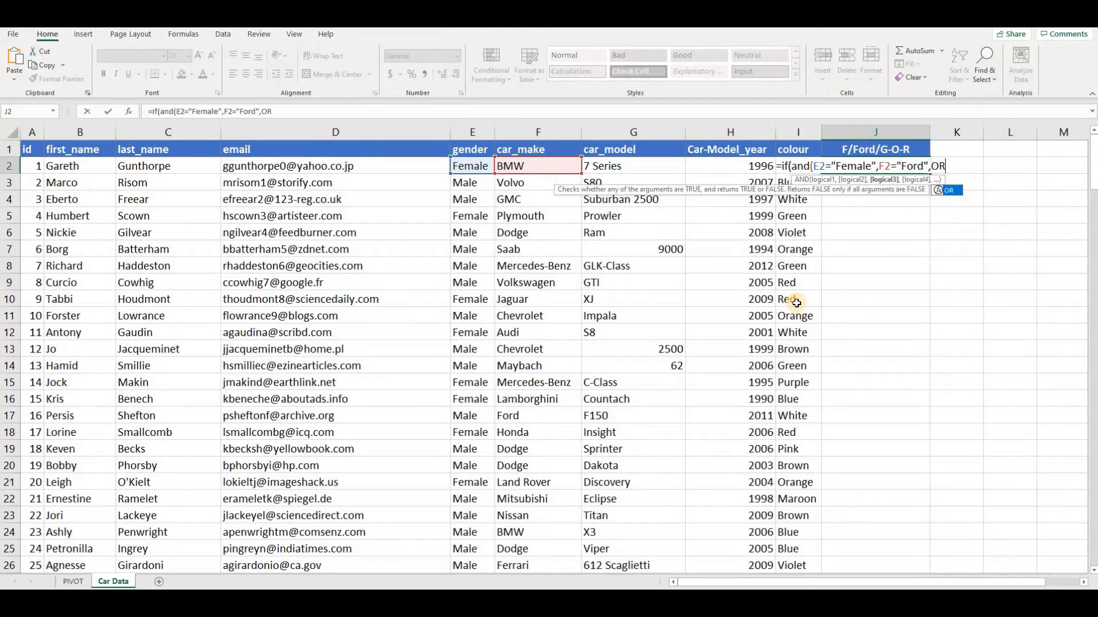
type("(")
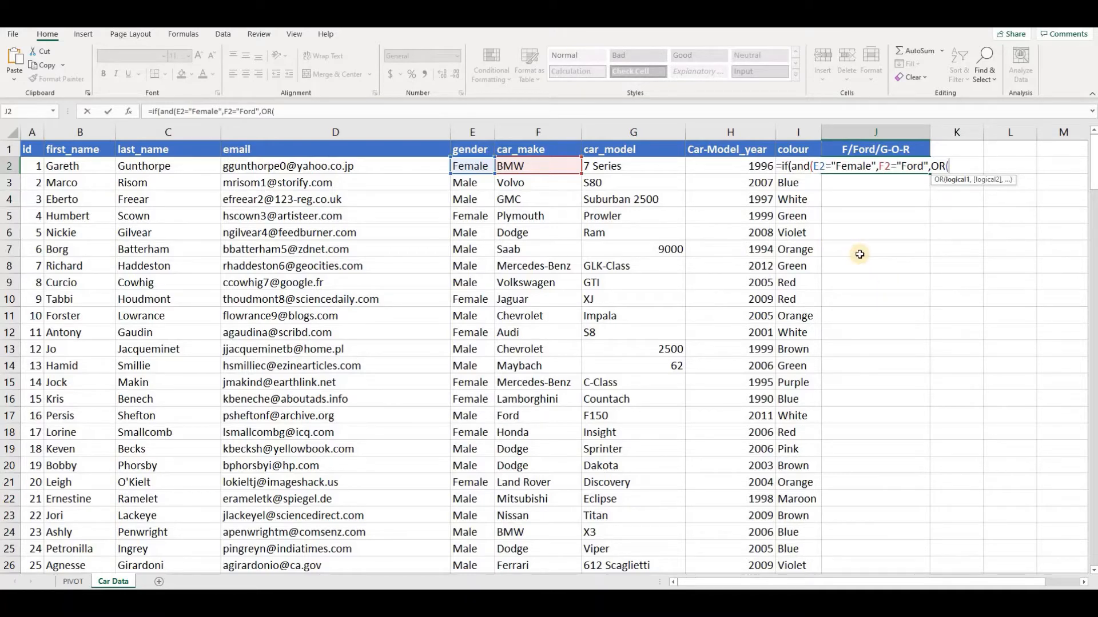
type("I2=\"")
type("Gr")
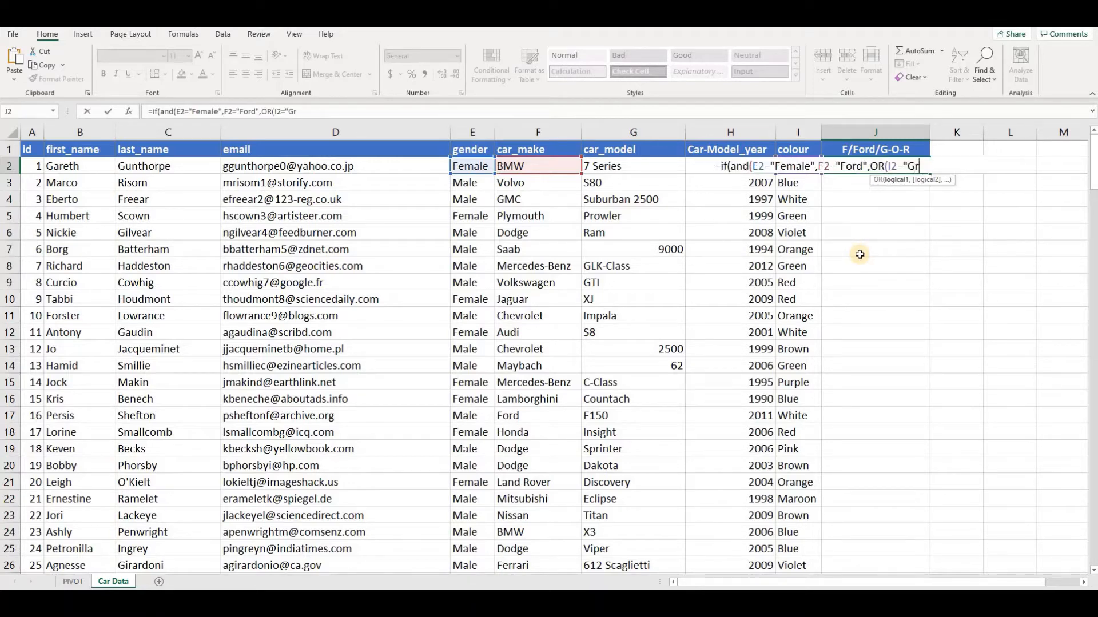
type("een\",")
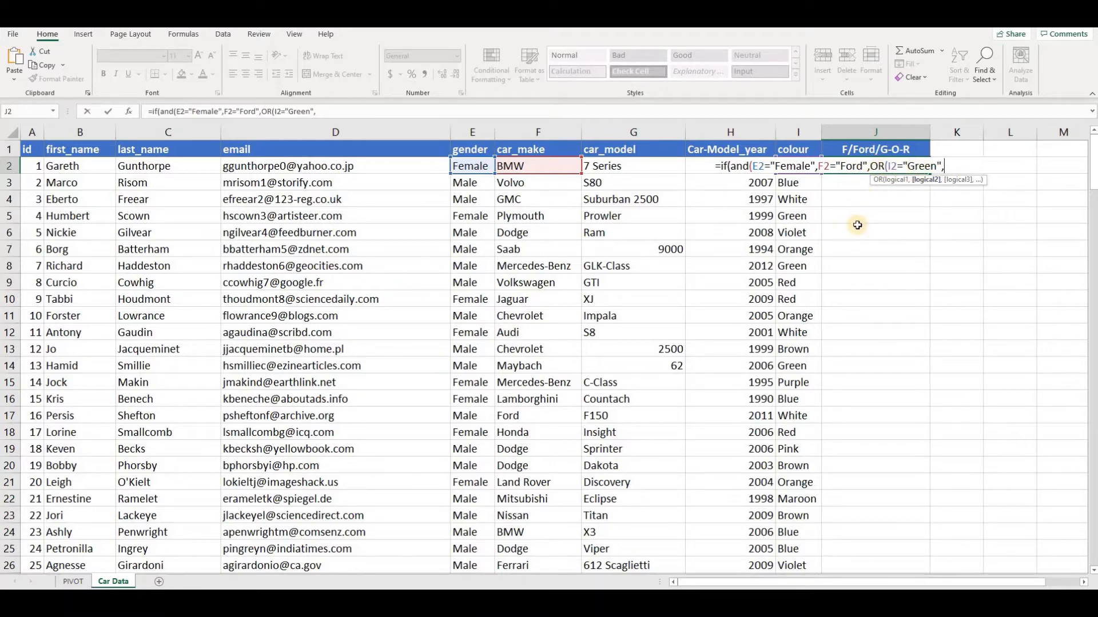
Add I2="Orange" and I2="Red" to the OR tests and close both the OR and AND functions.
type("I2=\"Orange\",I2=\"")
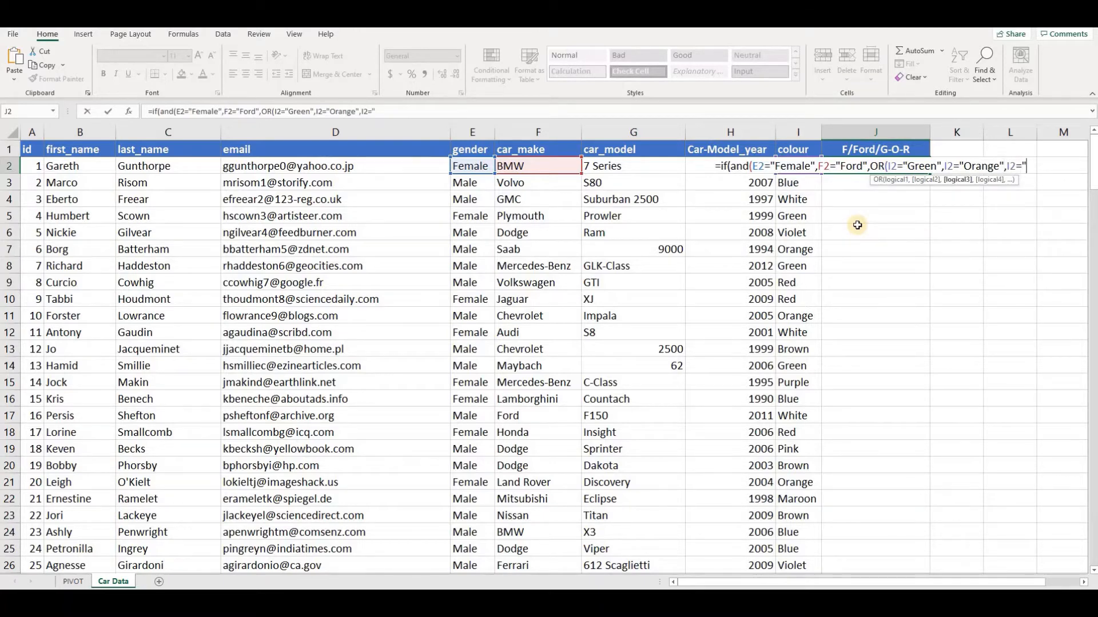
type("Red")
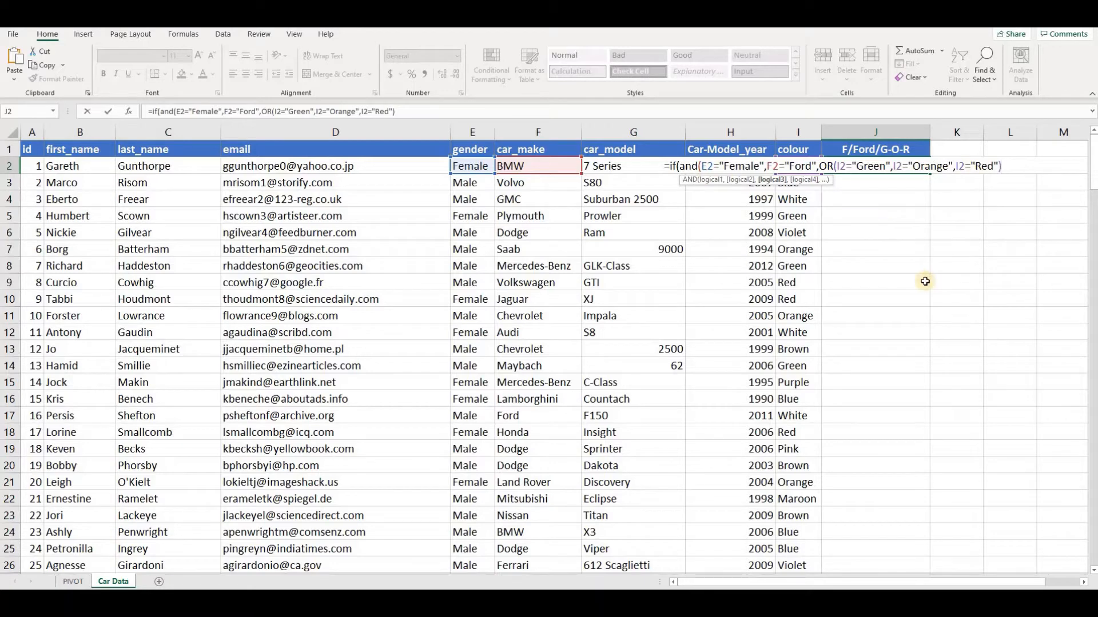
type(")")
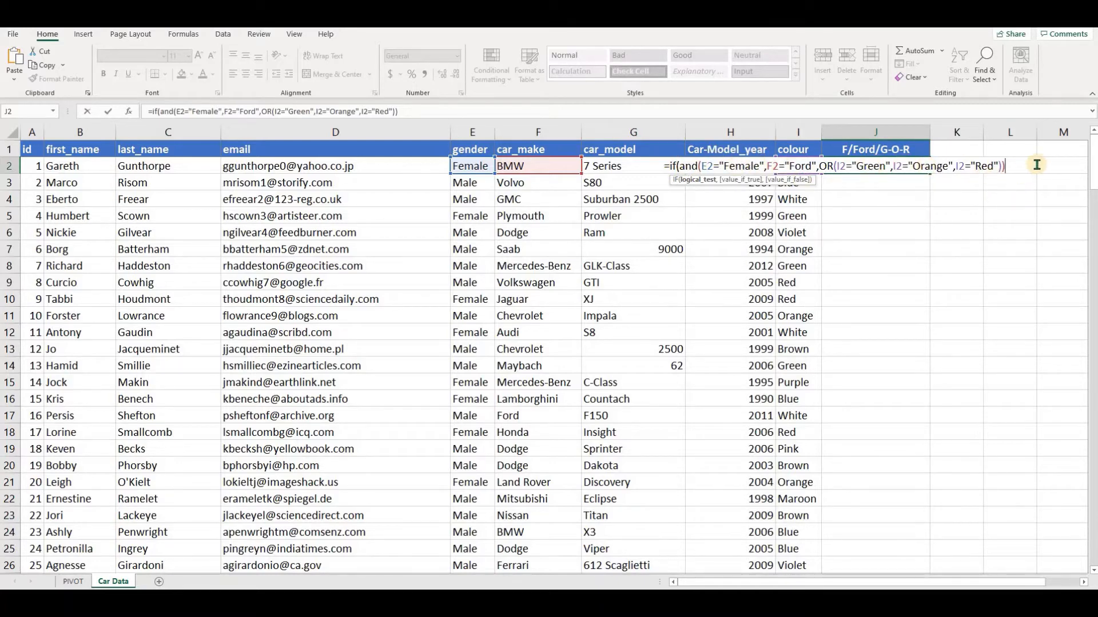
Complete the IF formula with 1 for true and 0 for false, and enter it in J2.
type(",")
type("1")
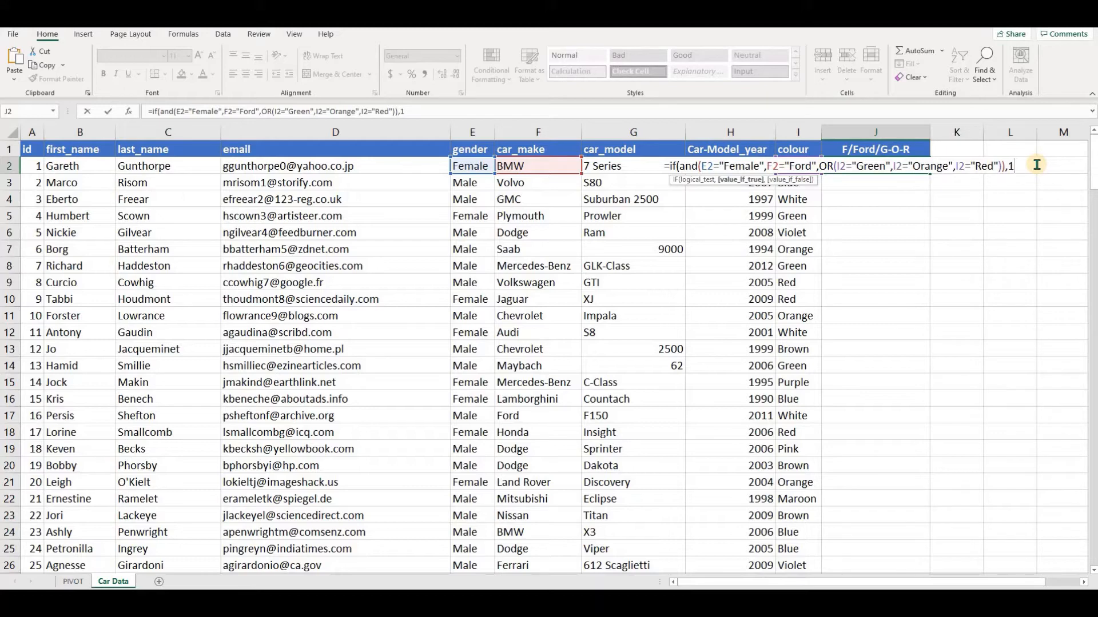
type(",0)")
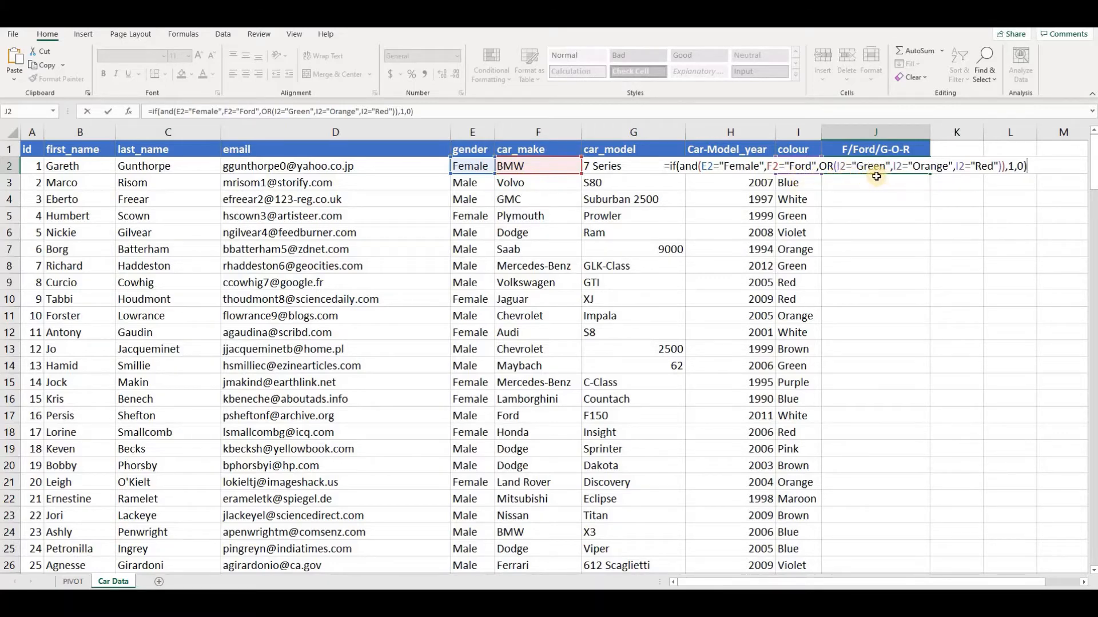
key("ctrl+Return")
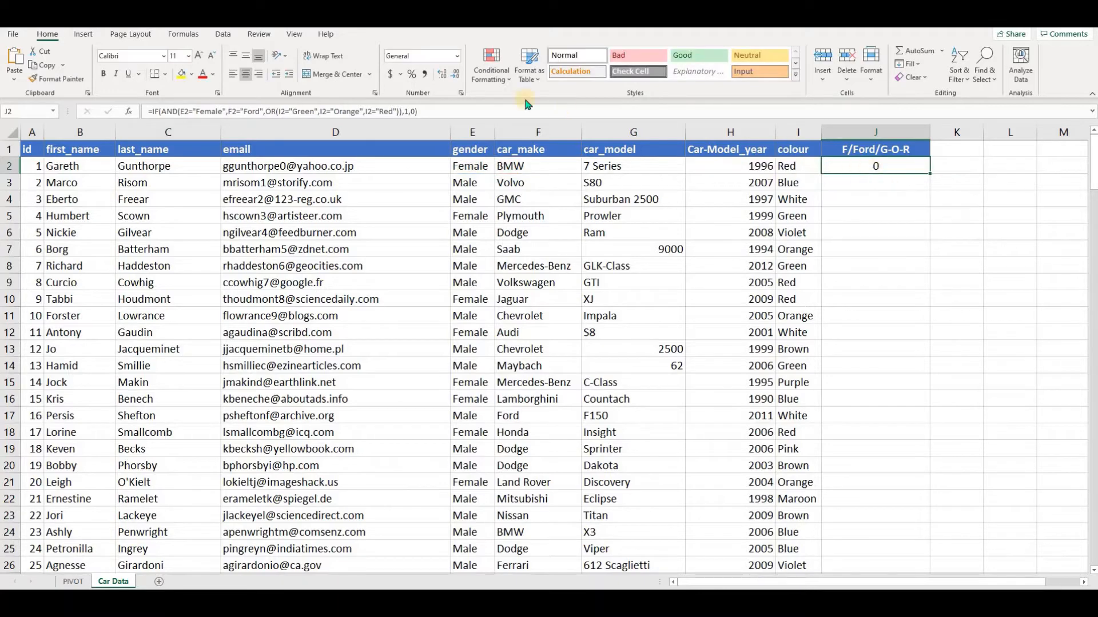
Review the formula in J2 and compare it with the car make in F2.
left_click(455, 110)
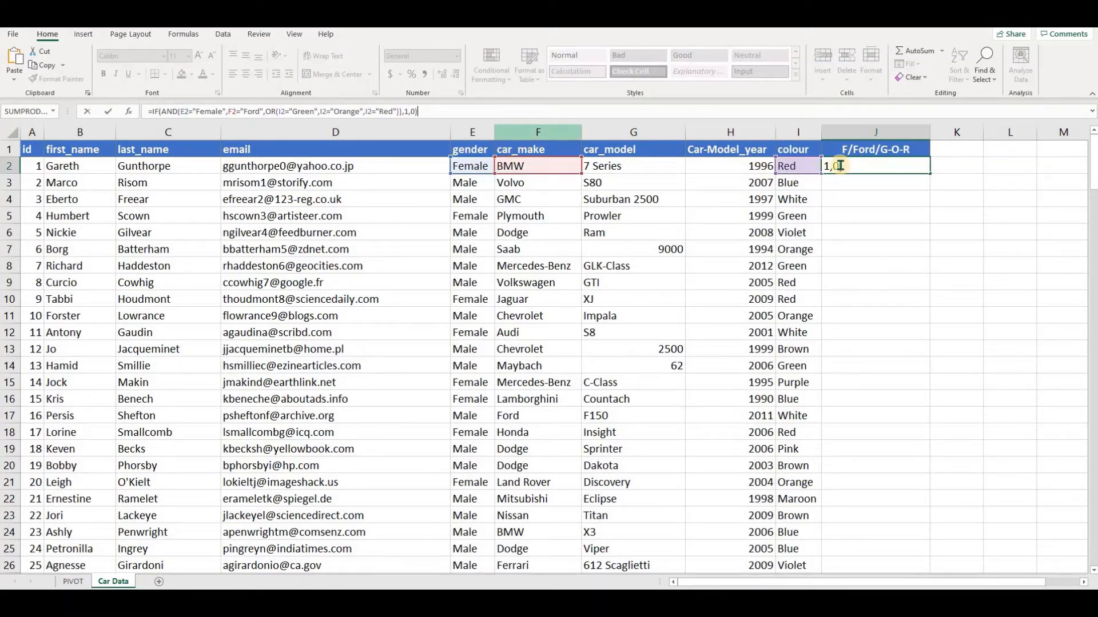
left_click(897, 166)
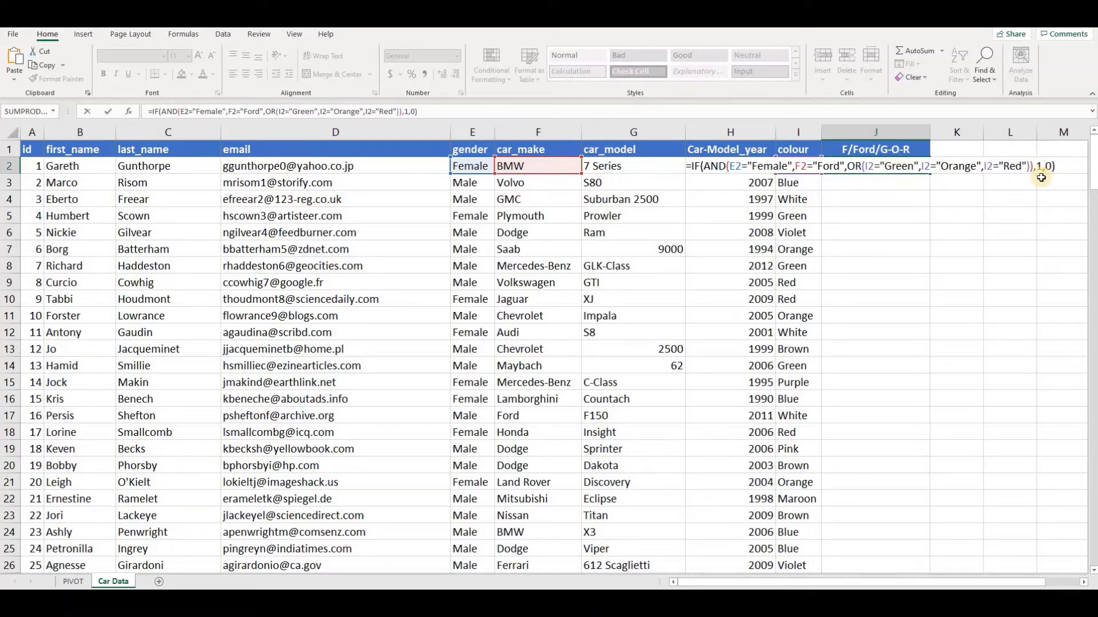
key("Return")
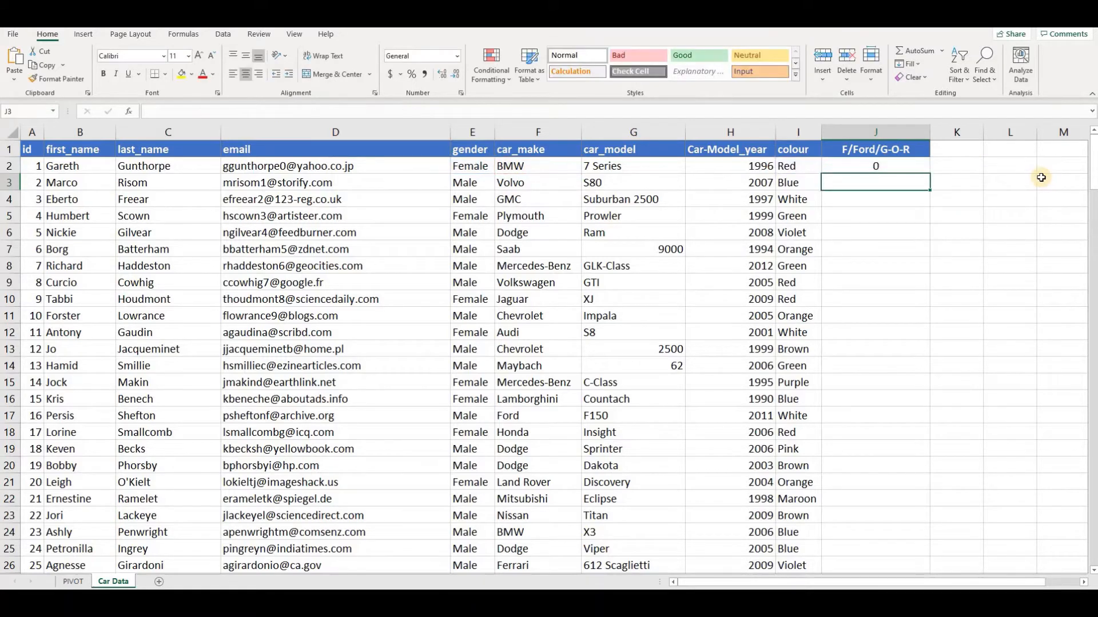
key("Up")
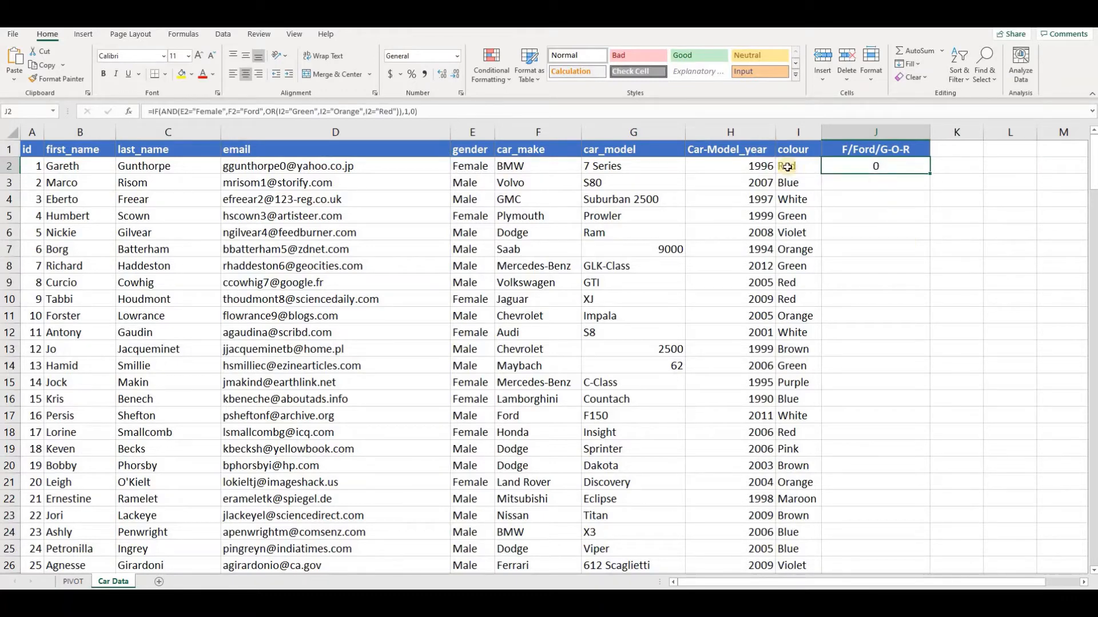
left_click(547, 169)
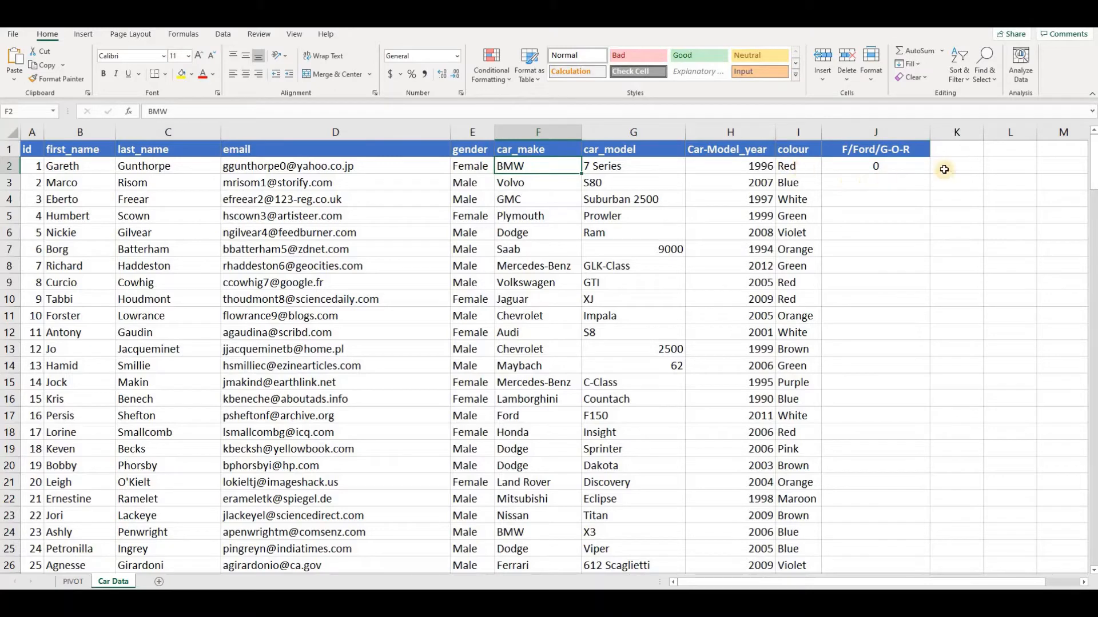
Fill the J2 formula down column J through the rest of the data rows.
left_click(911, 167)
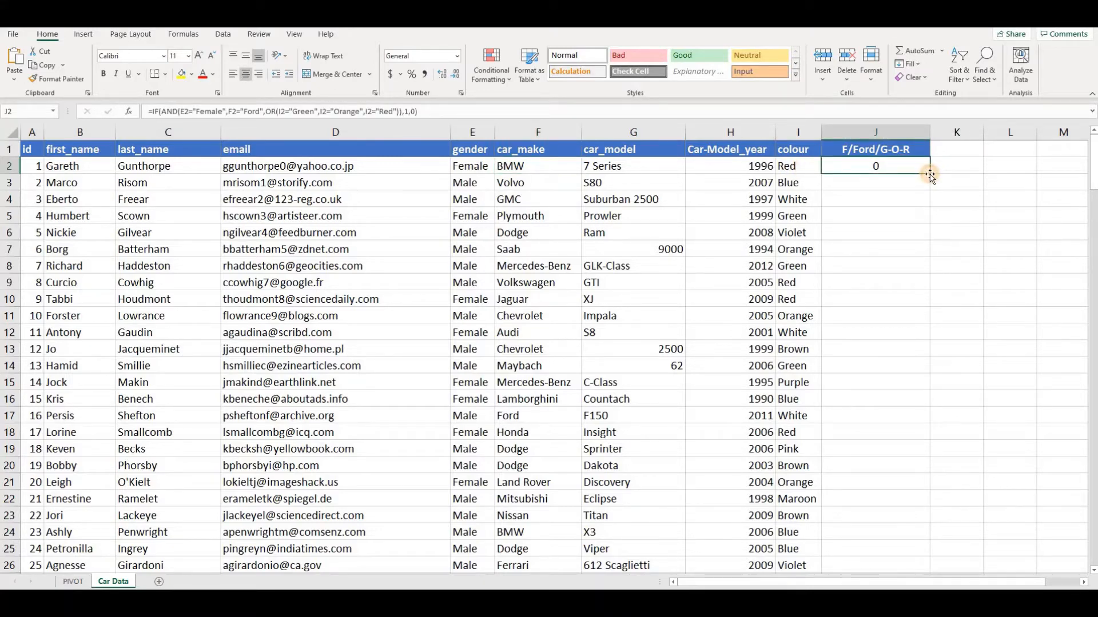
double_click(930, 174)
Check the formula result in J40 against that row's gender, car make and colour.
scroll(856, 306, "down", 5)
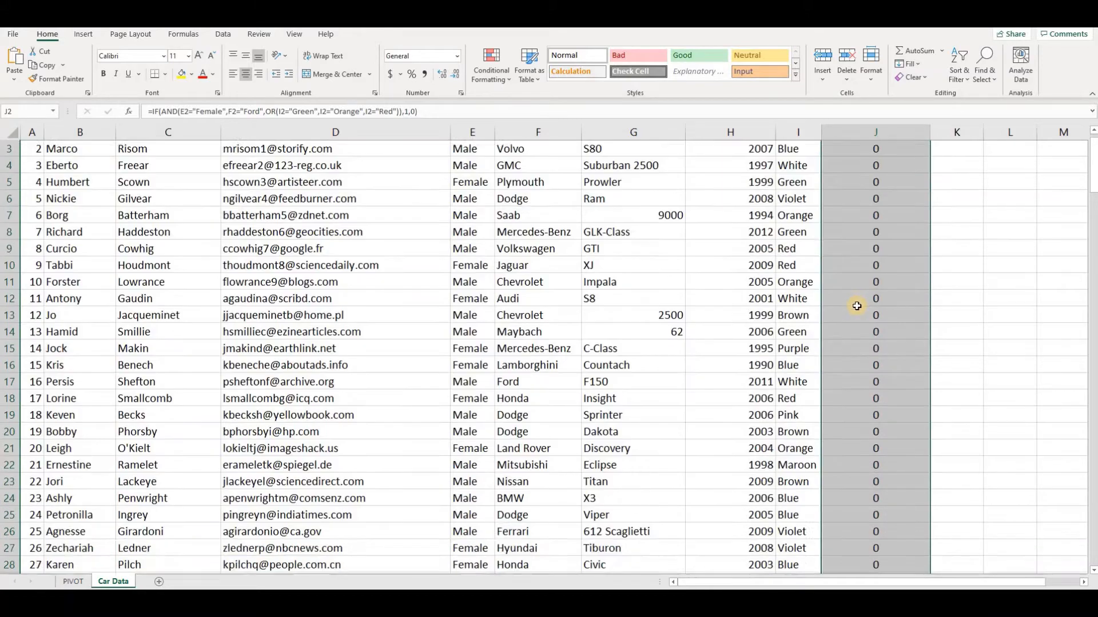
scroll(841, 313, "down", 5)
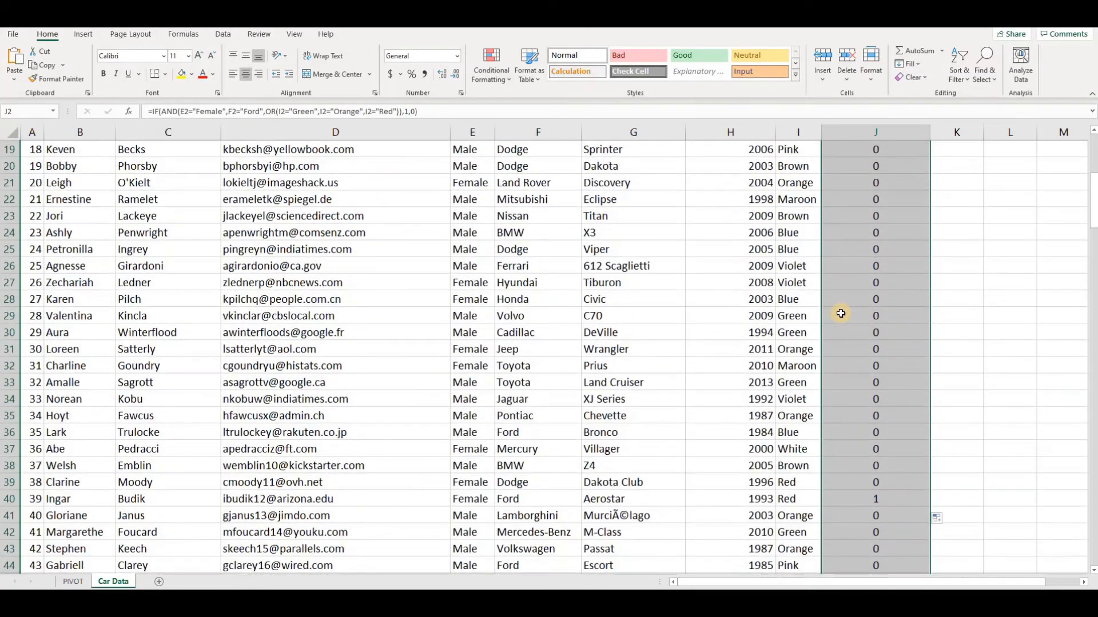
left_click(869, 298)
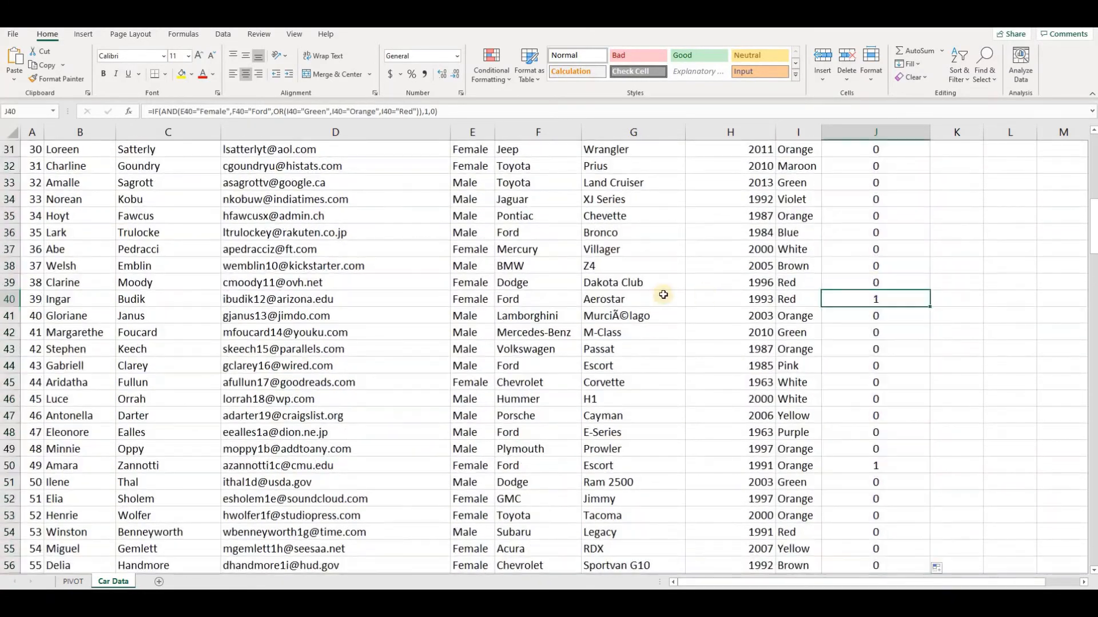
left_click(473, 299)
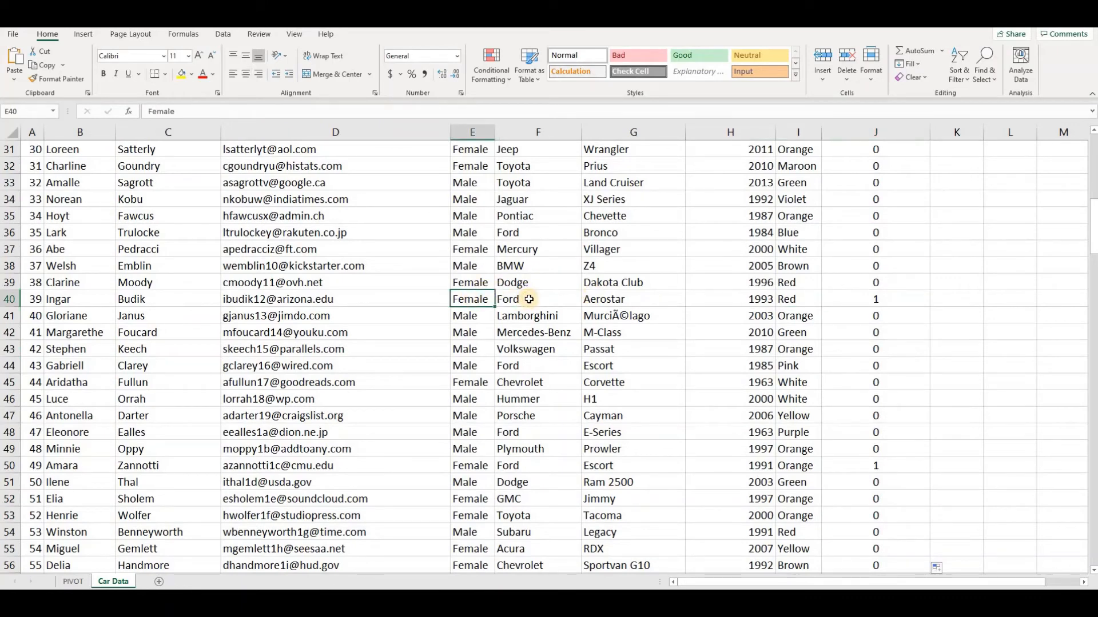
left_click(529, 299)
left_click(794, 299)
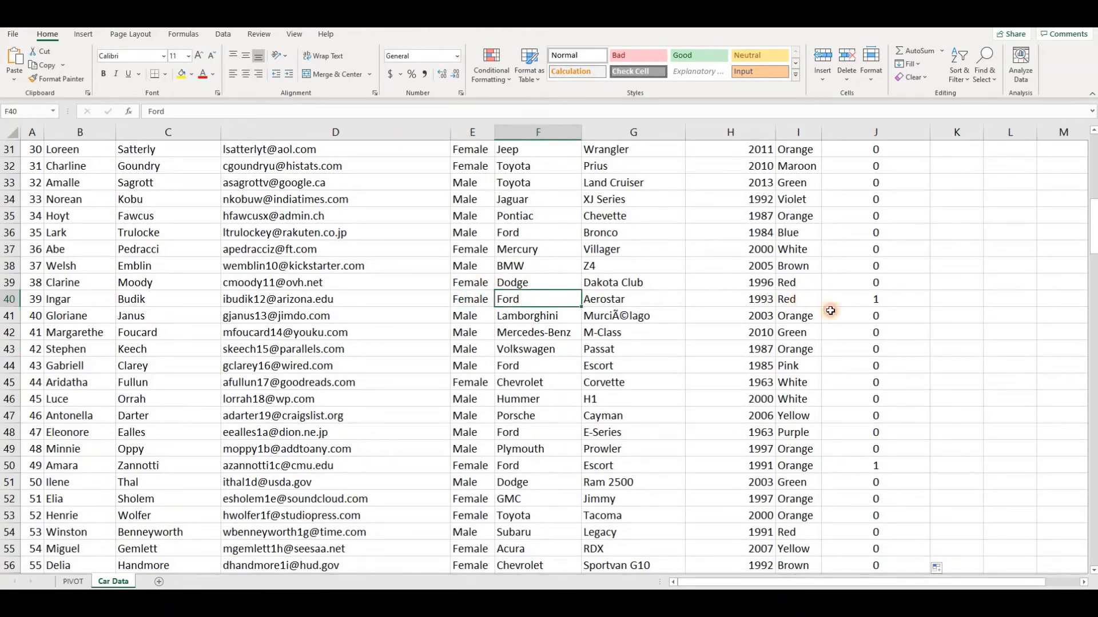
key("Right")
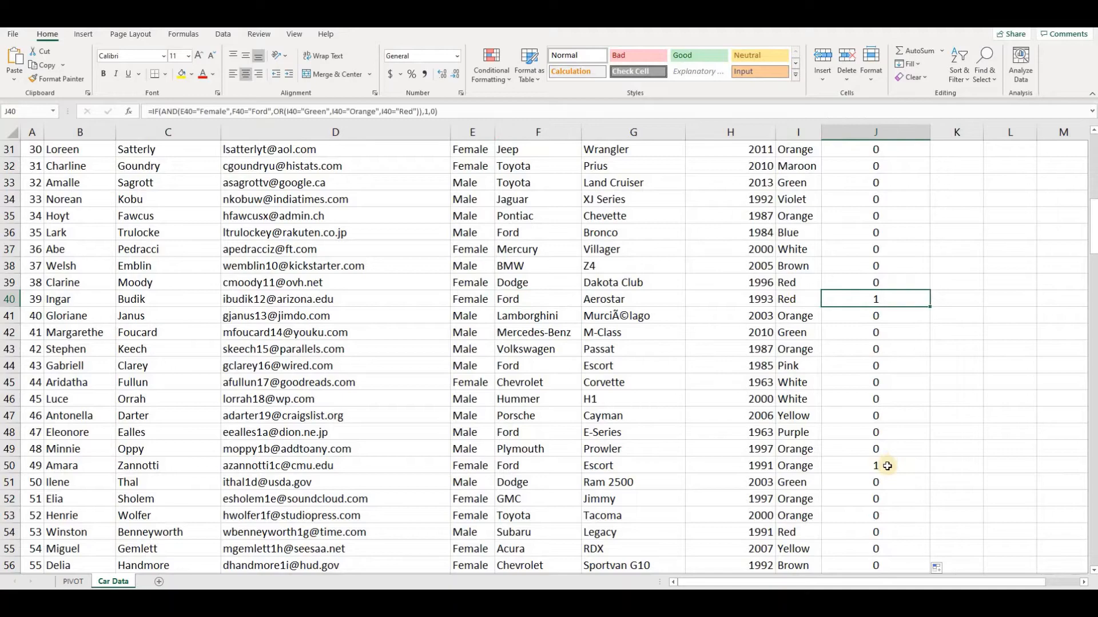
Inspect the formula results in J50, J66 and J77 against the data in their rows.
left_click(856, 466)
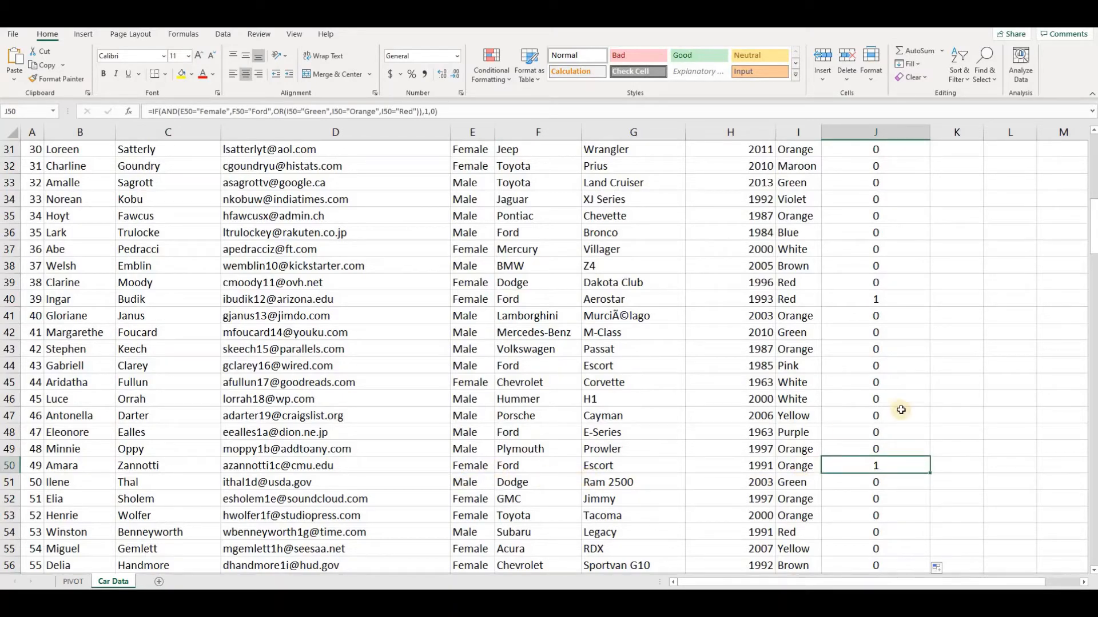
scroll(902, 410, "down", 7)
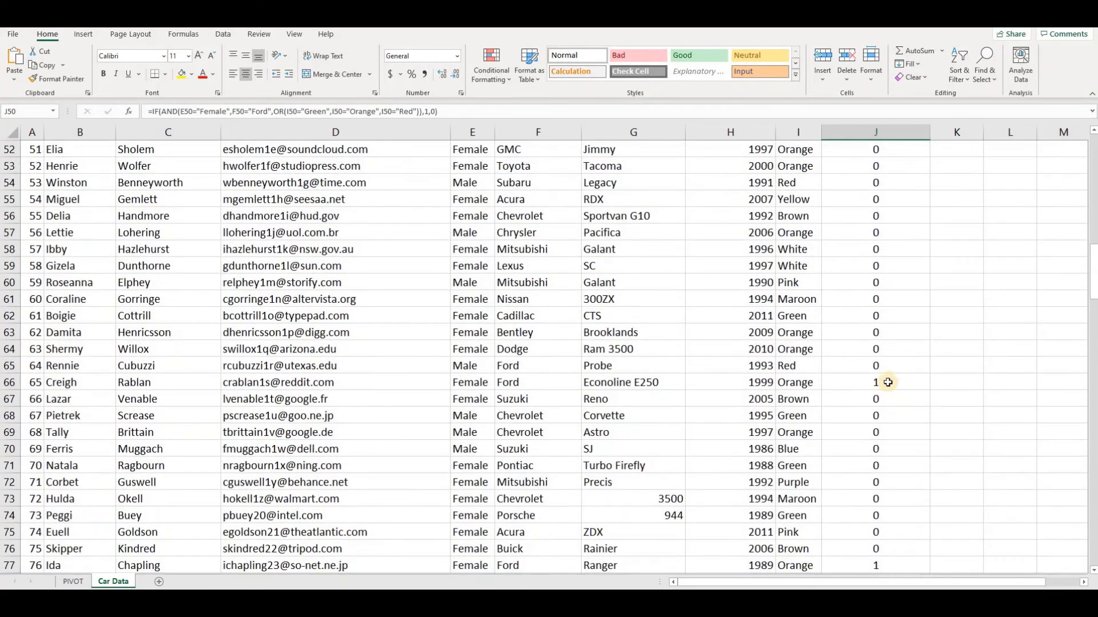
left_click(887, 382)
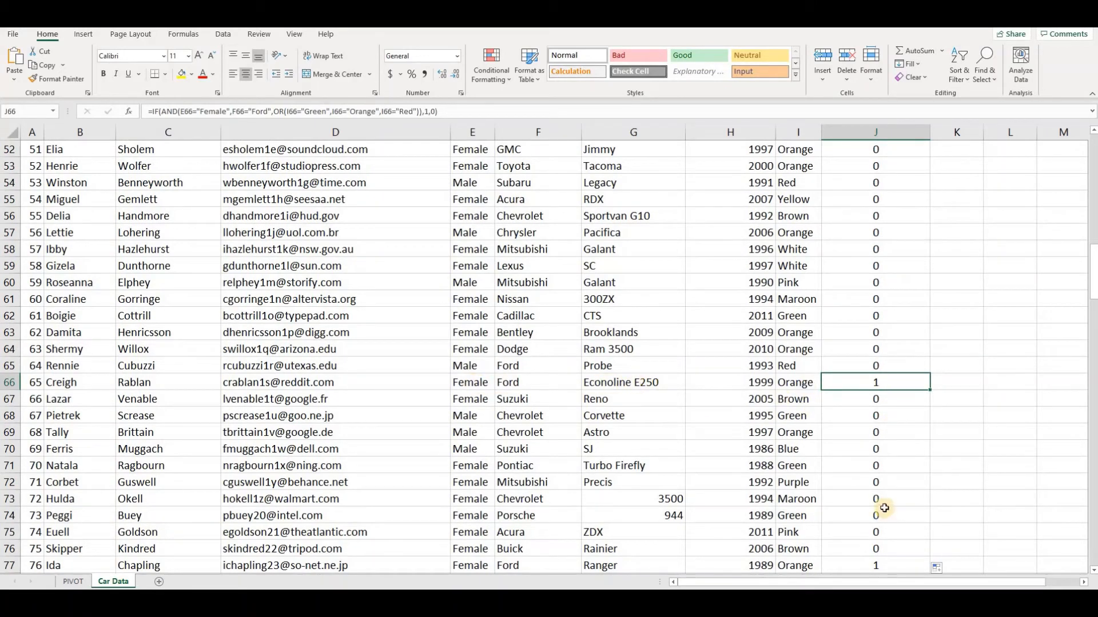
scroll(885, 508, "down", 1)
scroll(898, 446, "down", 3)
left_click(881, 416)
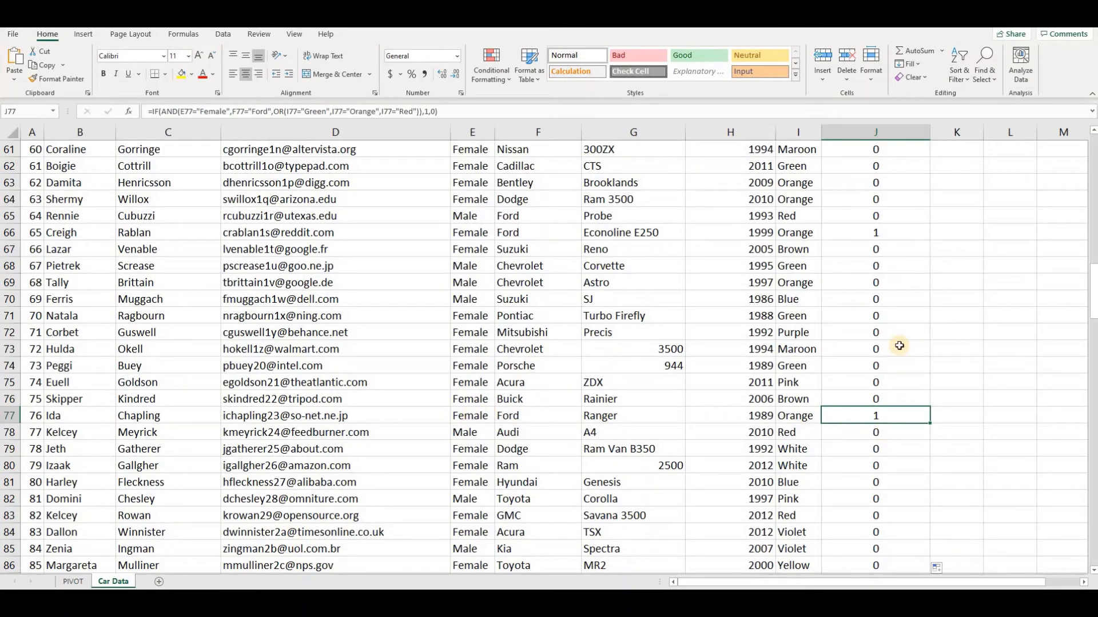
Total the flags in J2:J201 with a SUM formula in J202, directly below the data.
key("ctrl+Up")
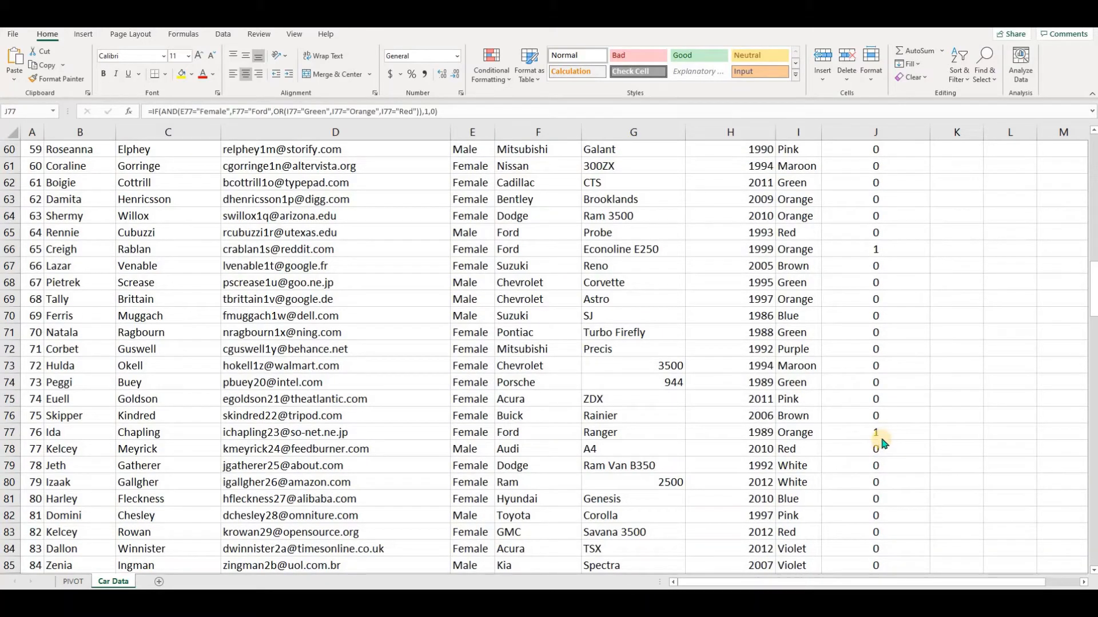
left_click(889, 434)
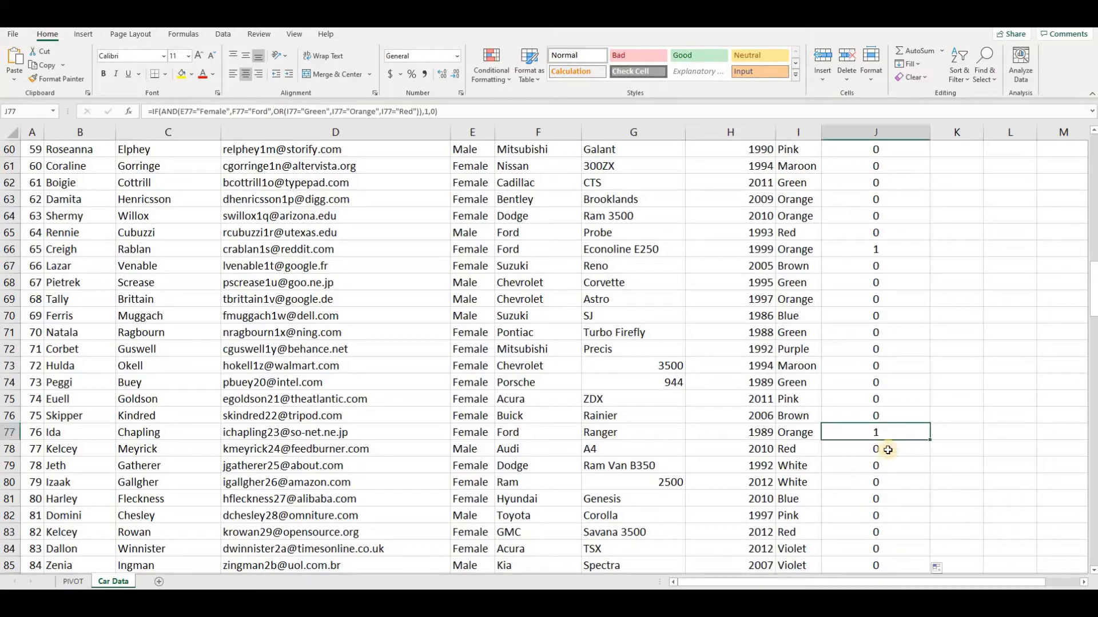
scroll(877, 486, "down", 12)
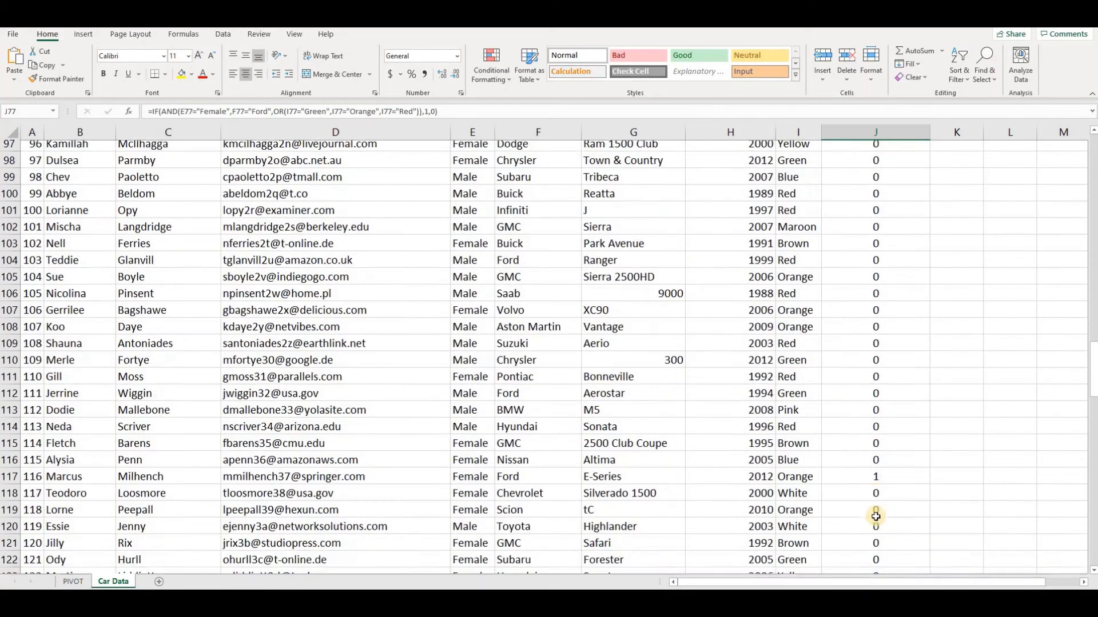
scroll(875, 517, "down", 7)
key("ctrl+Down")
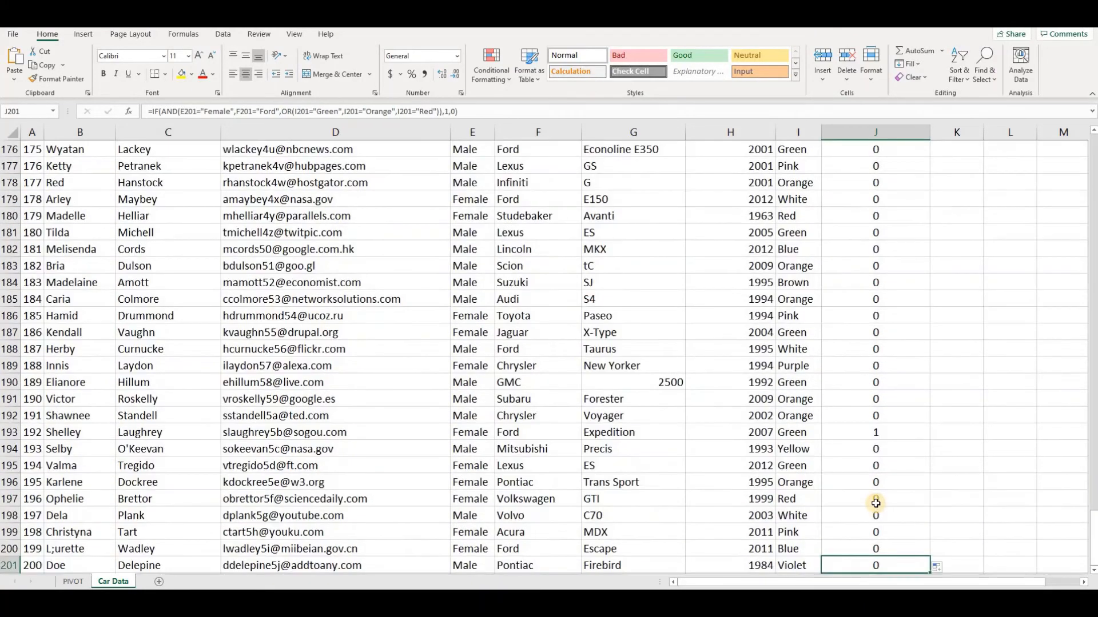
key("Down")
scroll(1011, 281, "down", 5)
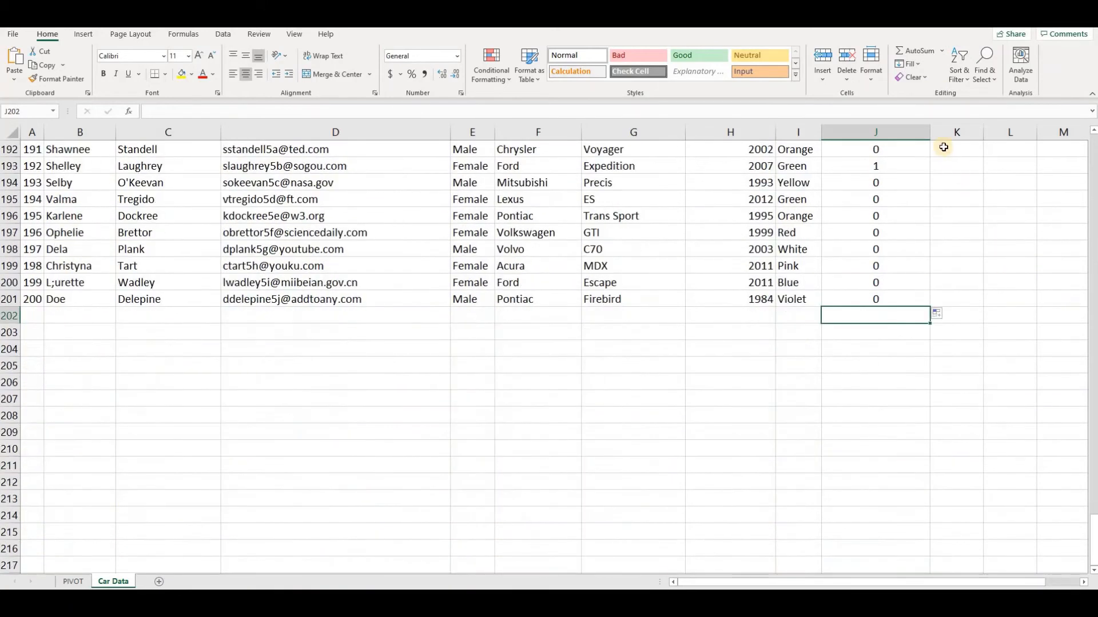
left_click(915, 51)
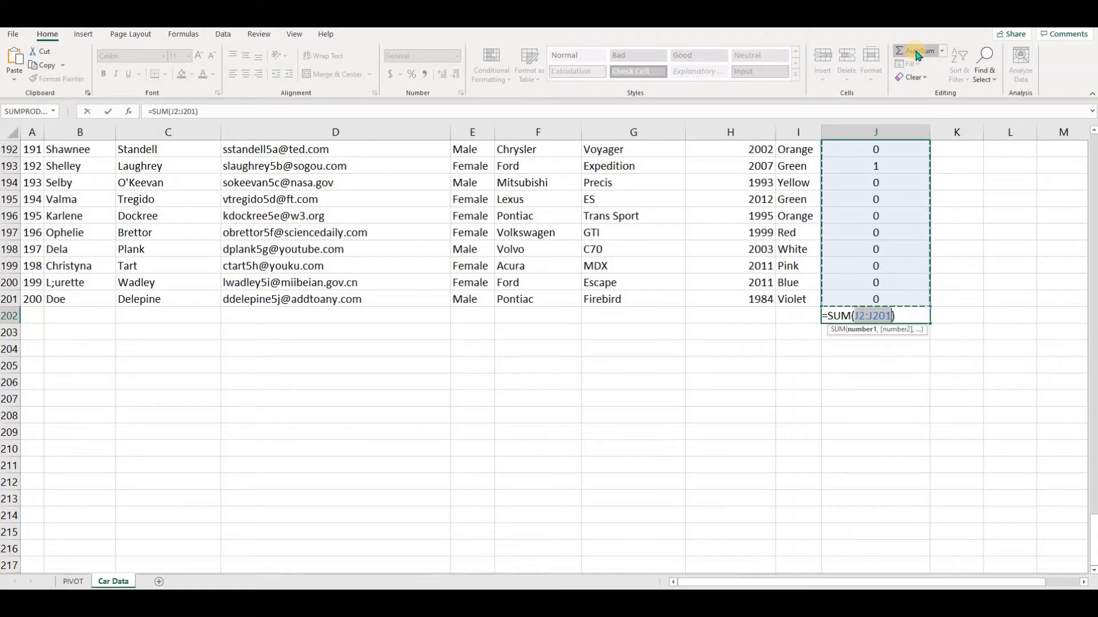
key("Return")
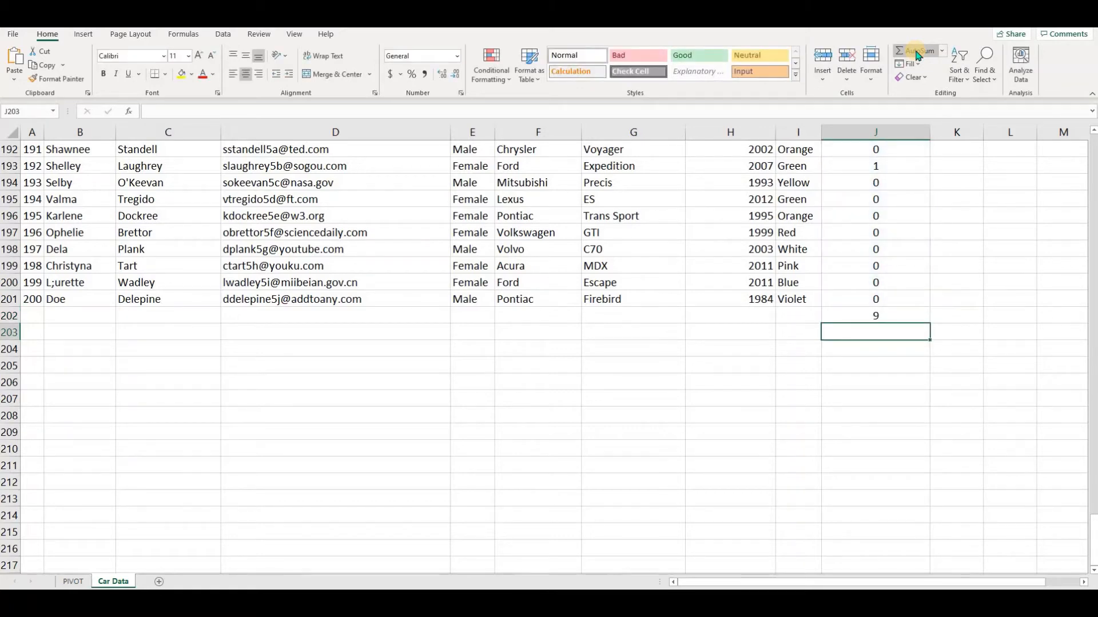
left_click(879, 314)
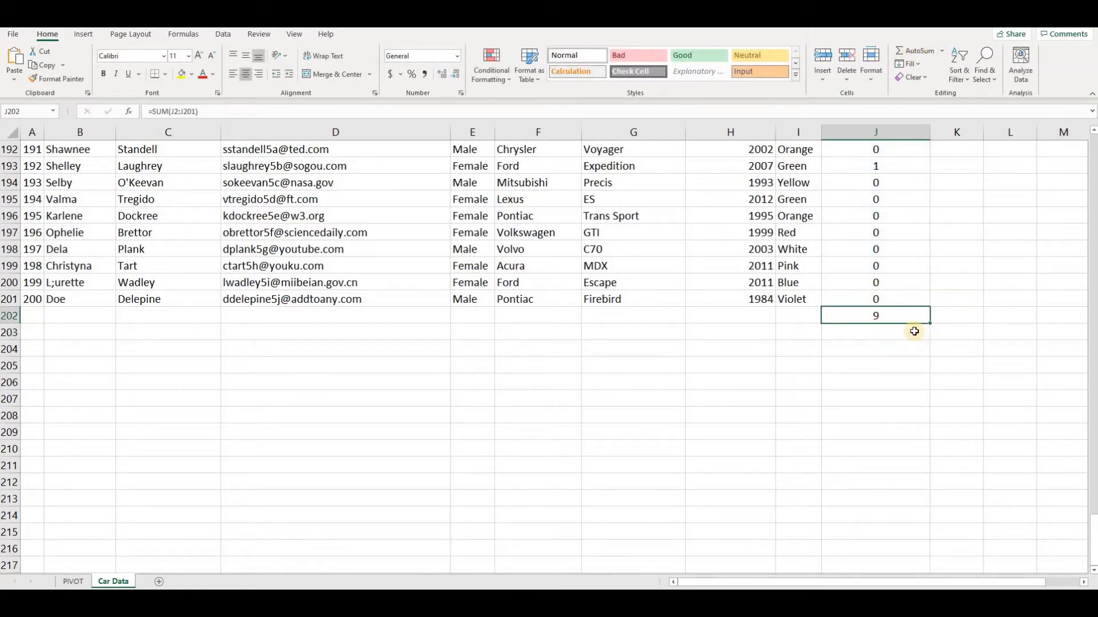
Clear the SUM formula from J202 and return to the column's header.
key("Delete")
key("ctrl+Up")
key("ctrl+Up")
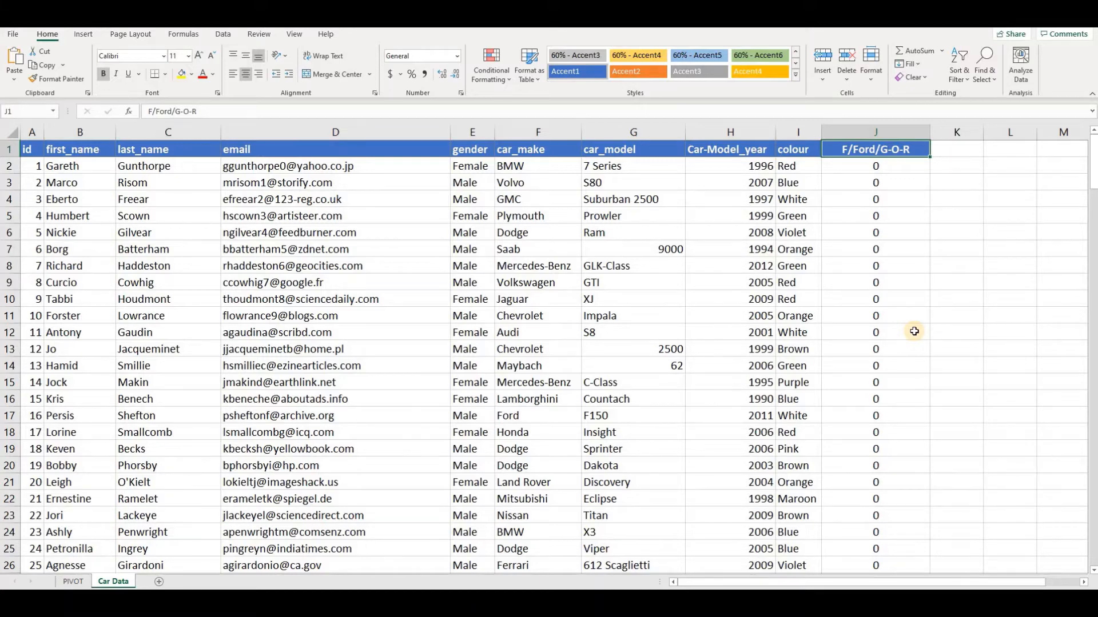
Add the header "In Scope" in K1, then widen column K and centre its contents.
key("ctrl+Right")
key("ctrl+Left")
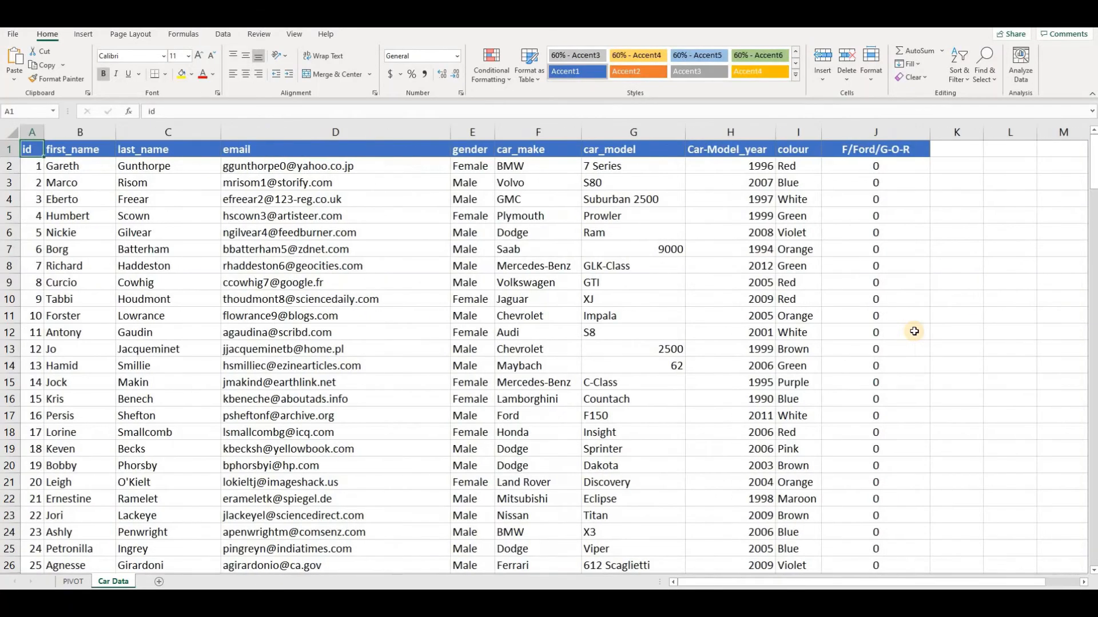
key("Right")
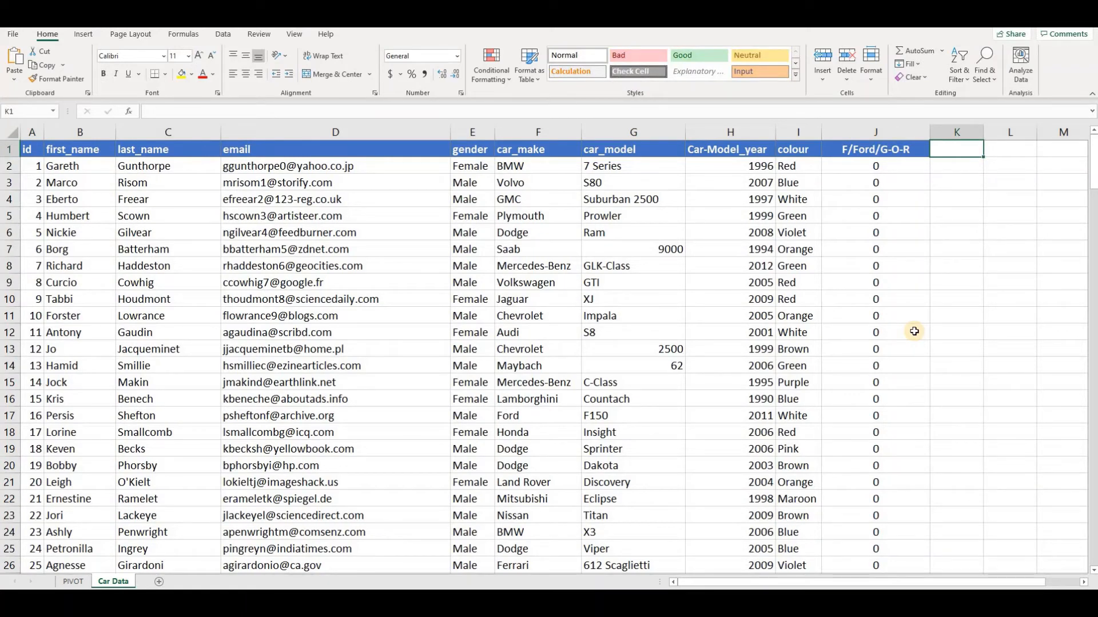
type("In S")
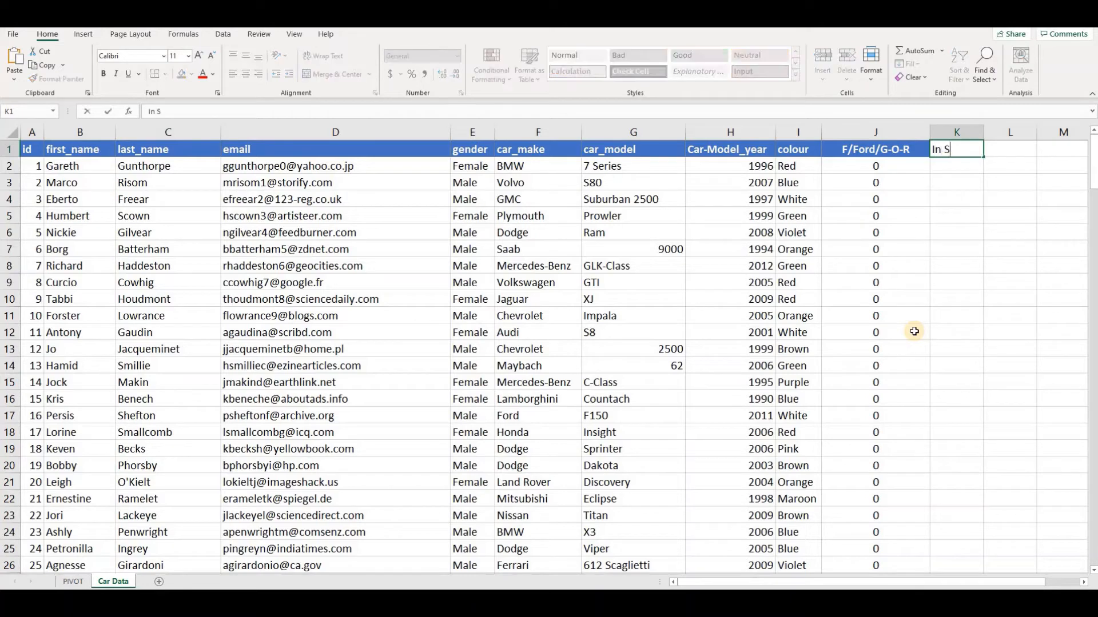
type("cope")
key("Return")
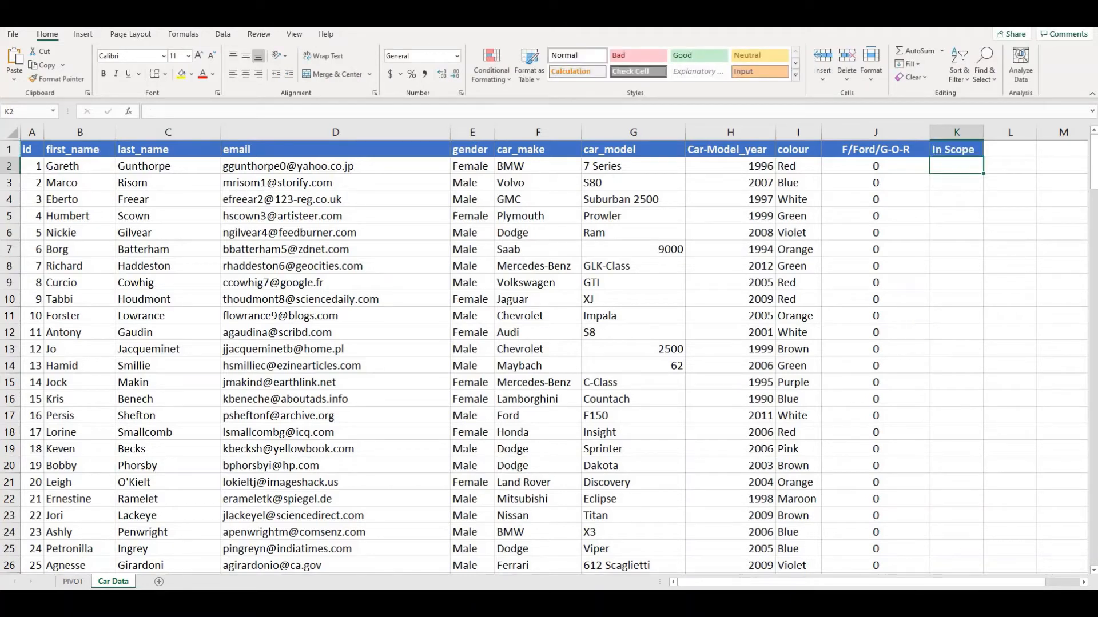
left_click_drag(984, 130, 1002, 130)
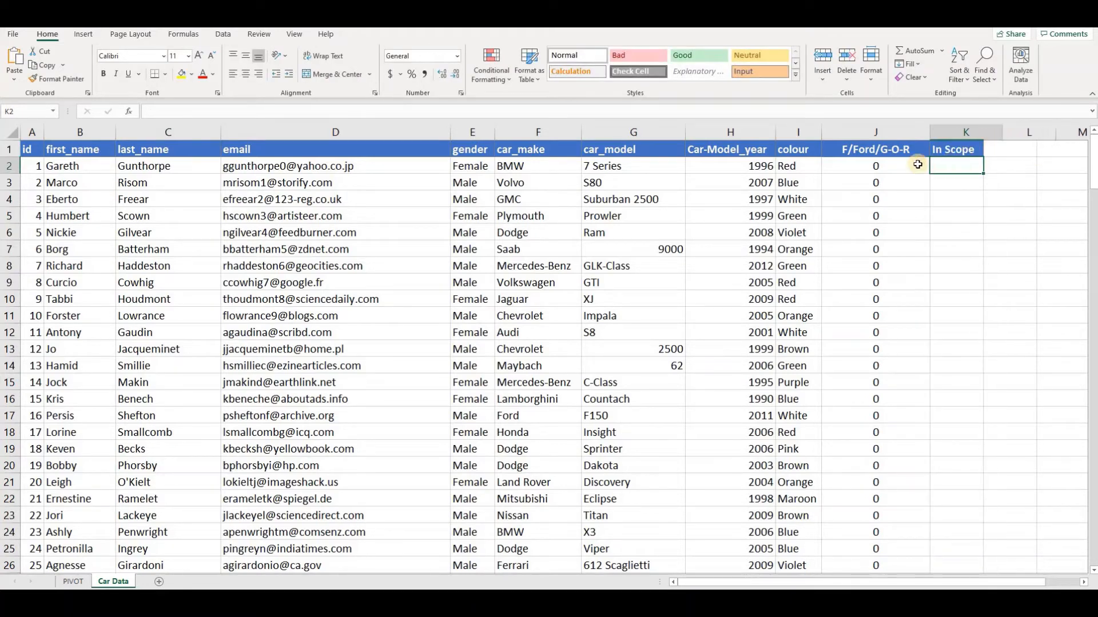
left_click(971, 128)
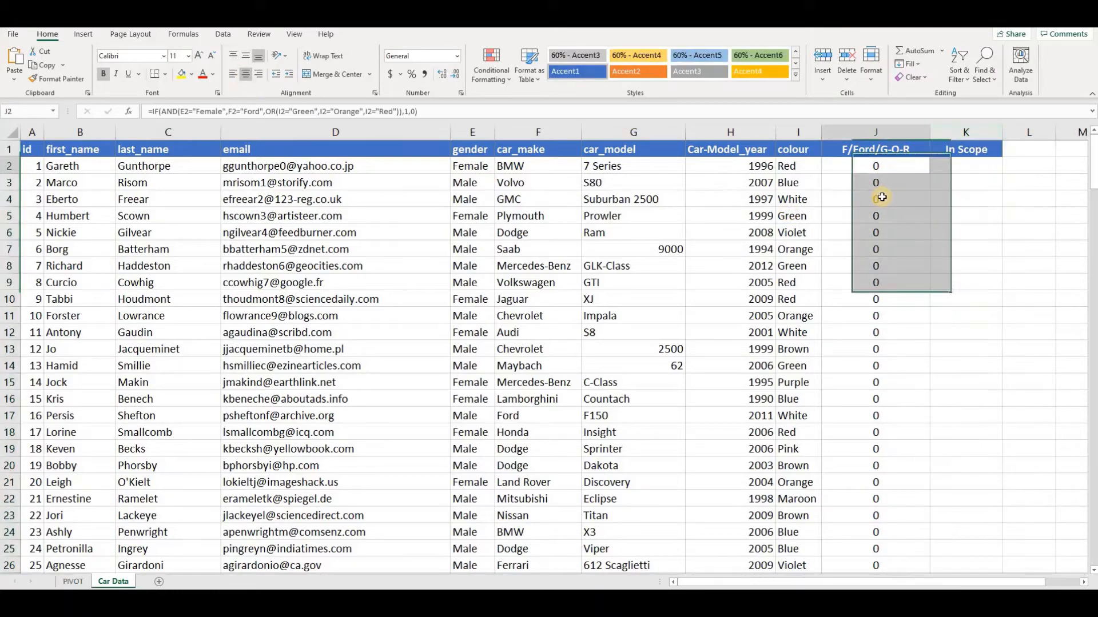
Review the nested IF, AND and OR formula in J2 without changing it.
left_click(879, 167)
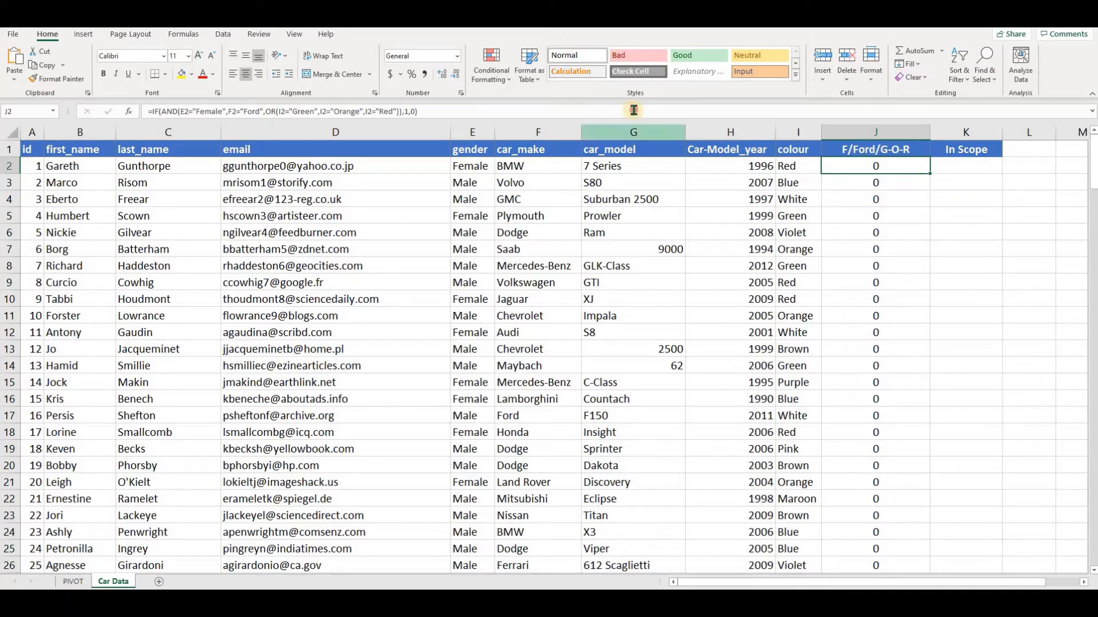
double_click(881, 165)
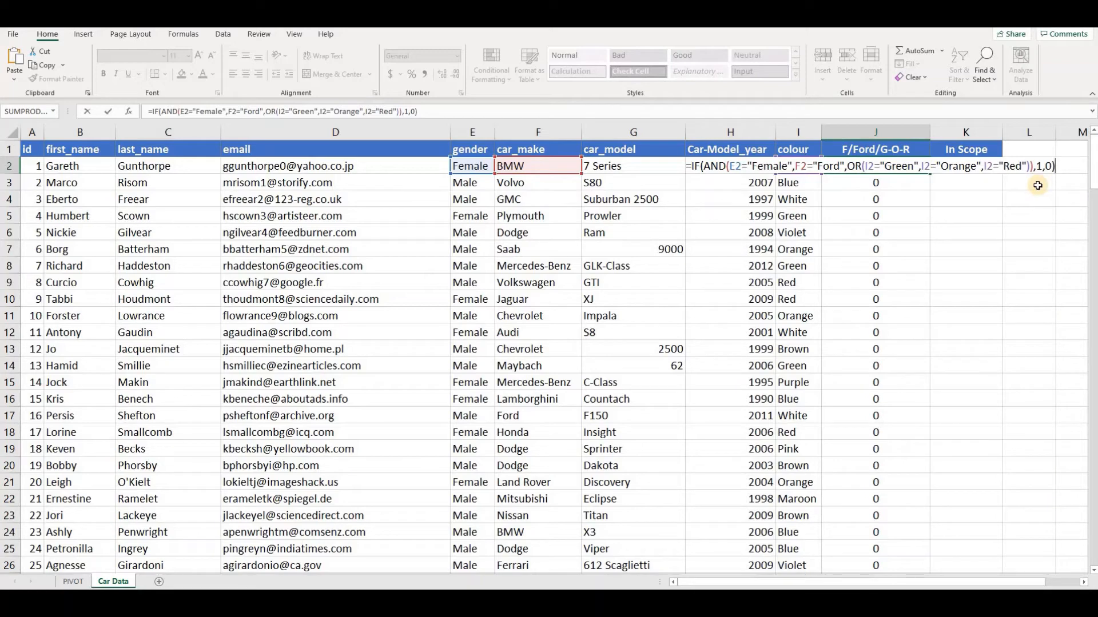
key("Return")
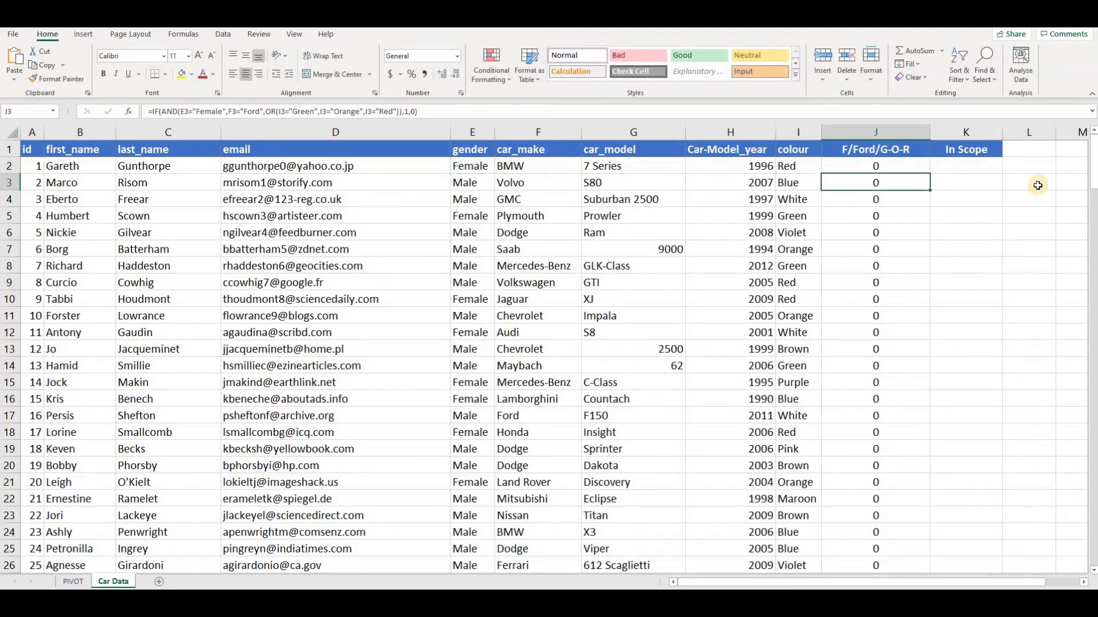
Enter =IF(J2=1,"In Scope","") in K2 and fill it down column K through the remaining data rows.
key("Up")
key("Right")
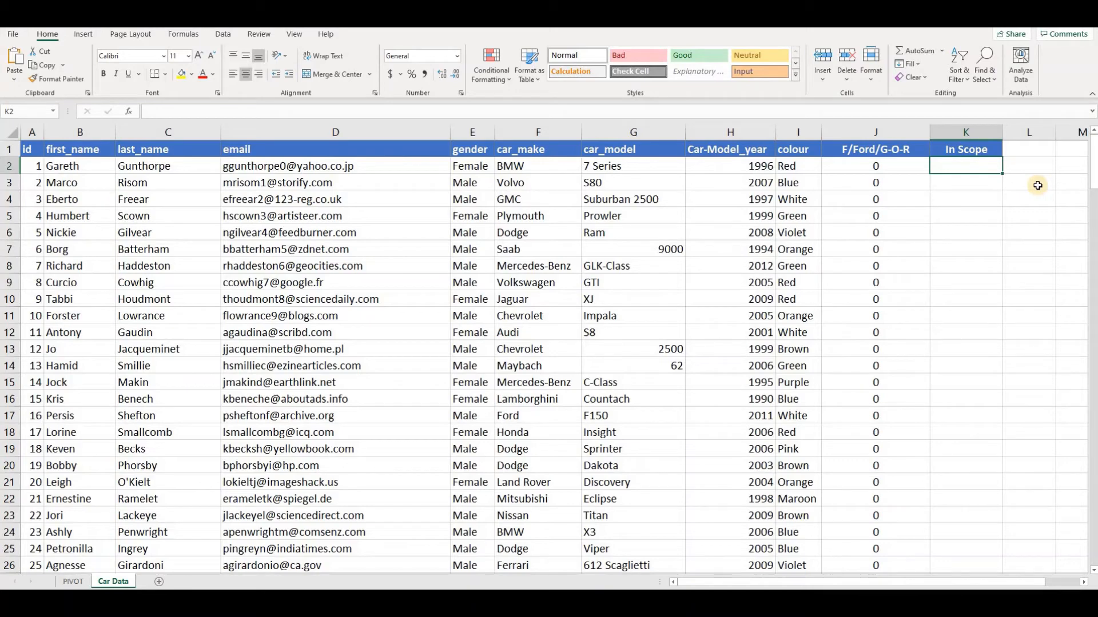
type("=if")
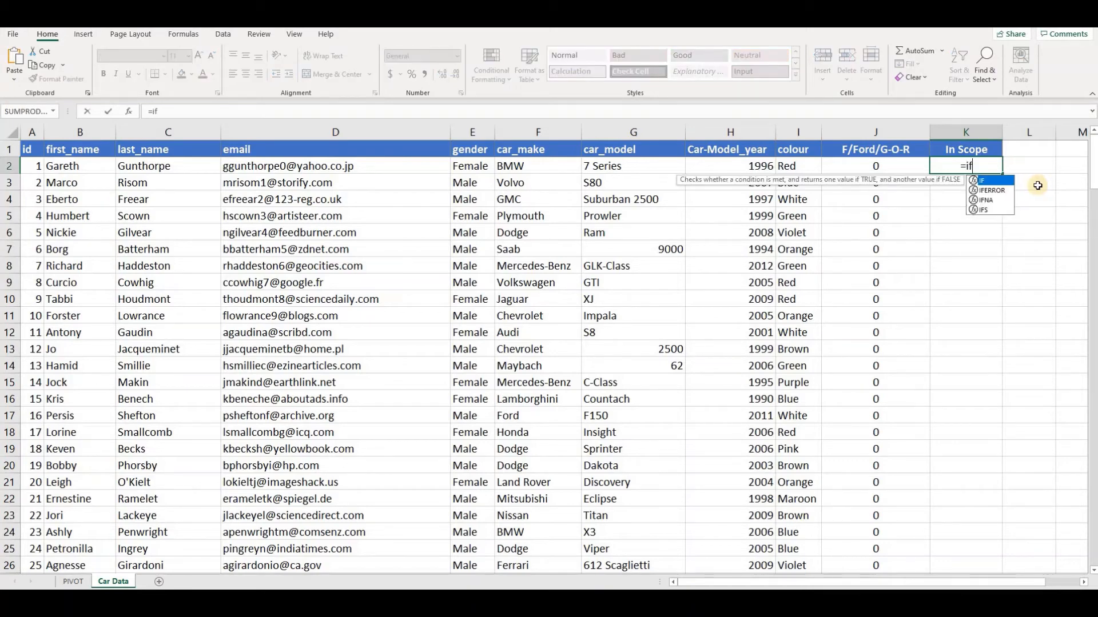
key("Tab")
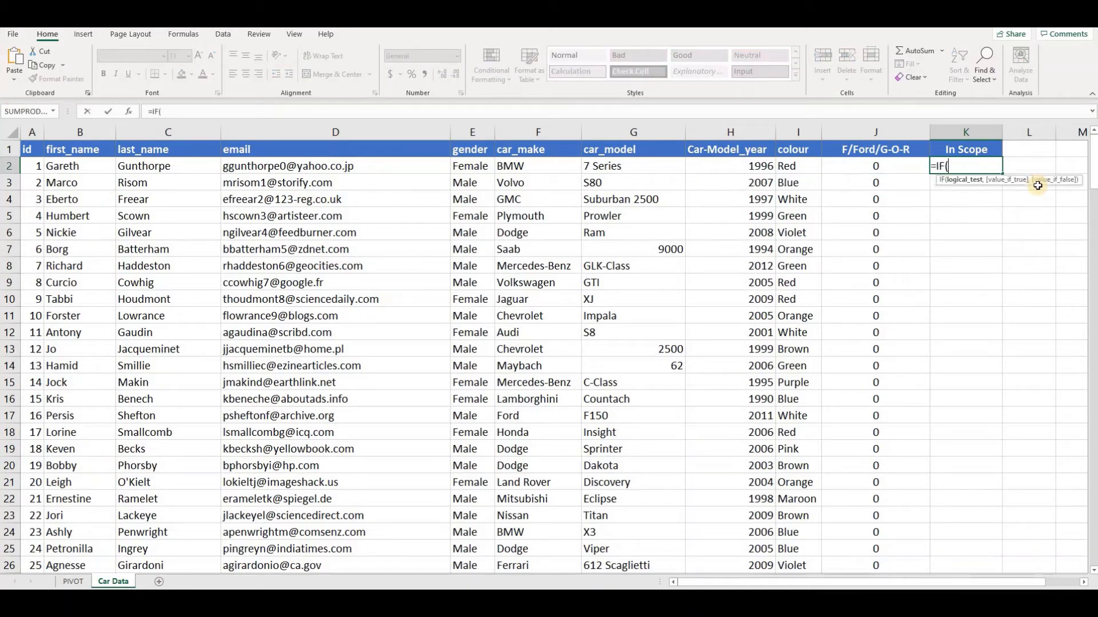
left_click(868, 166)
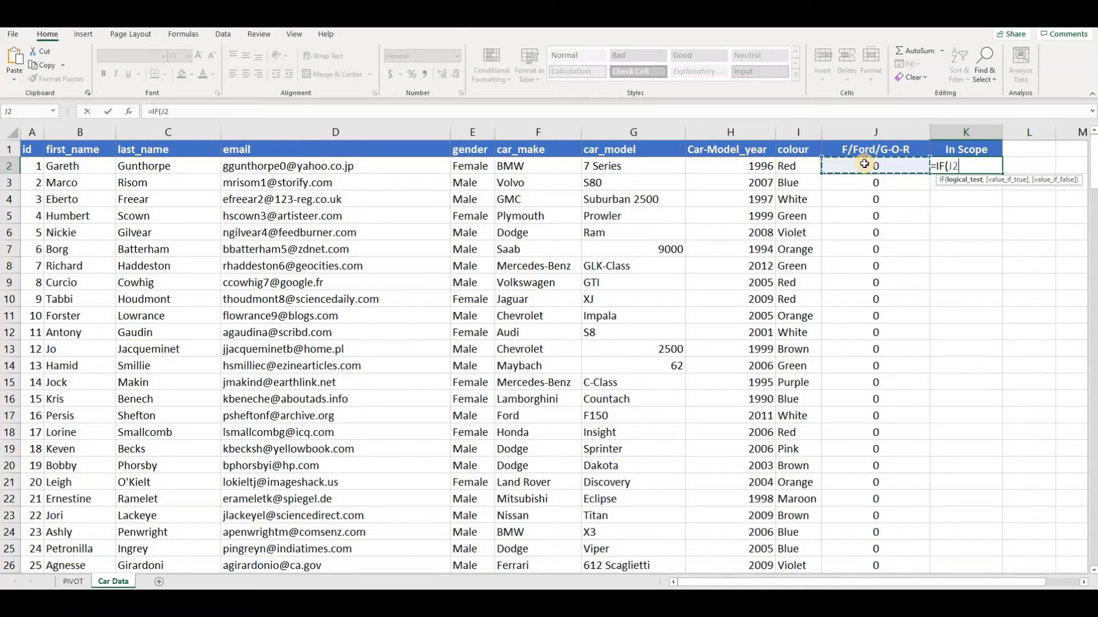
type("=1,\"I")
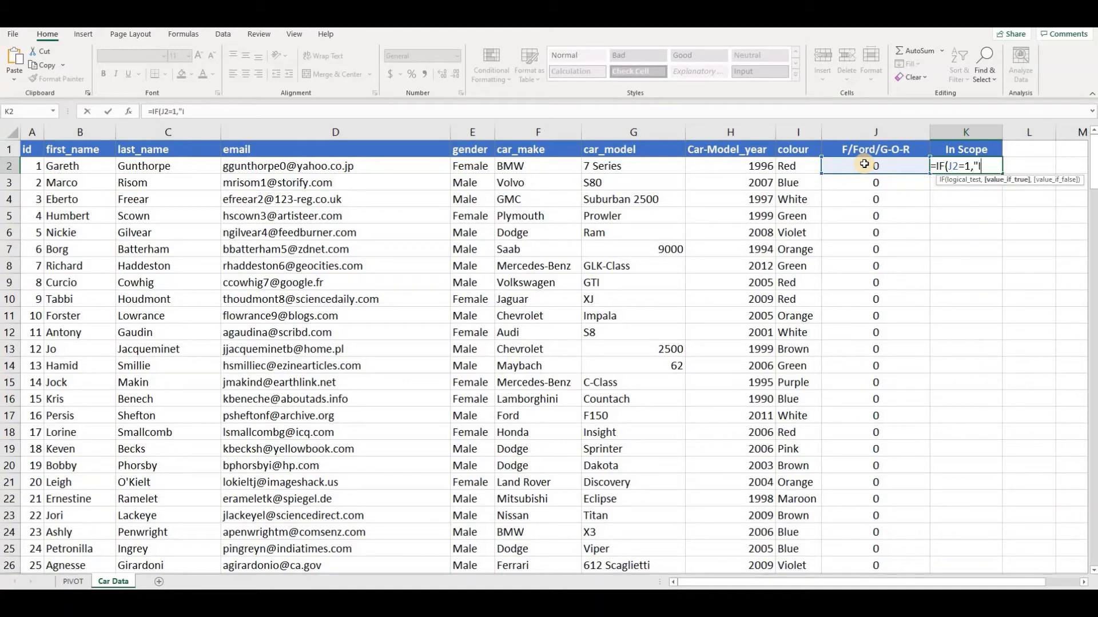
type("n Scope")
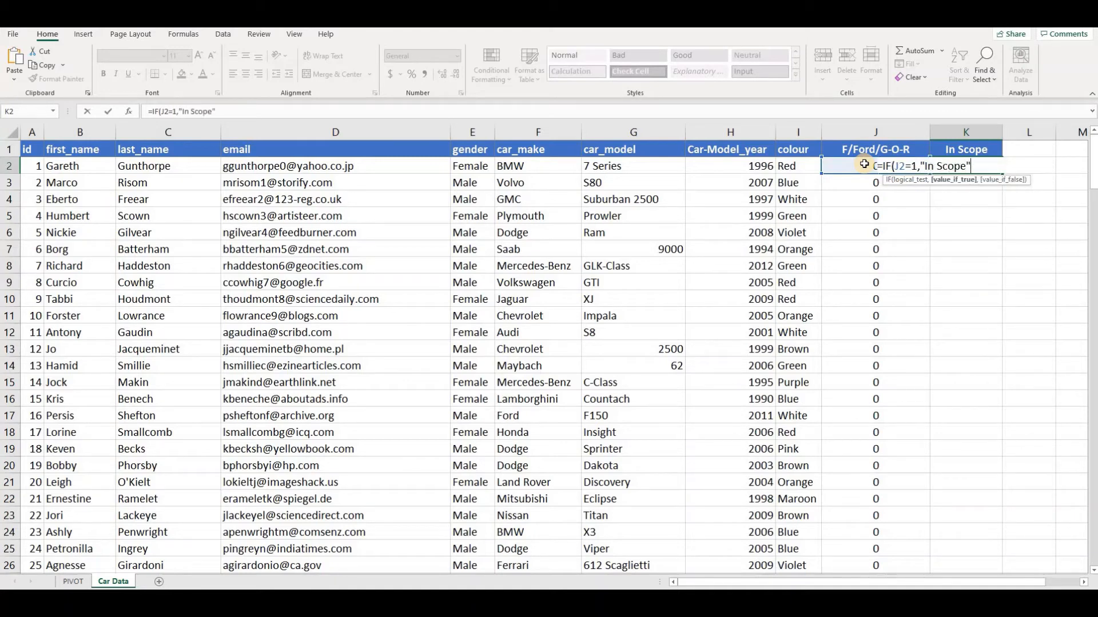
type("\",\"\")")
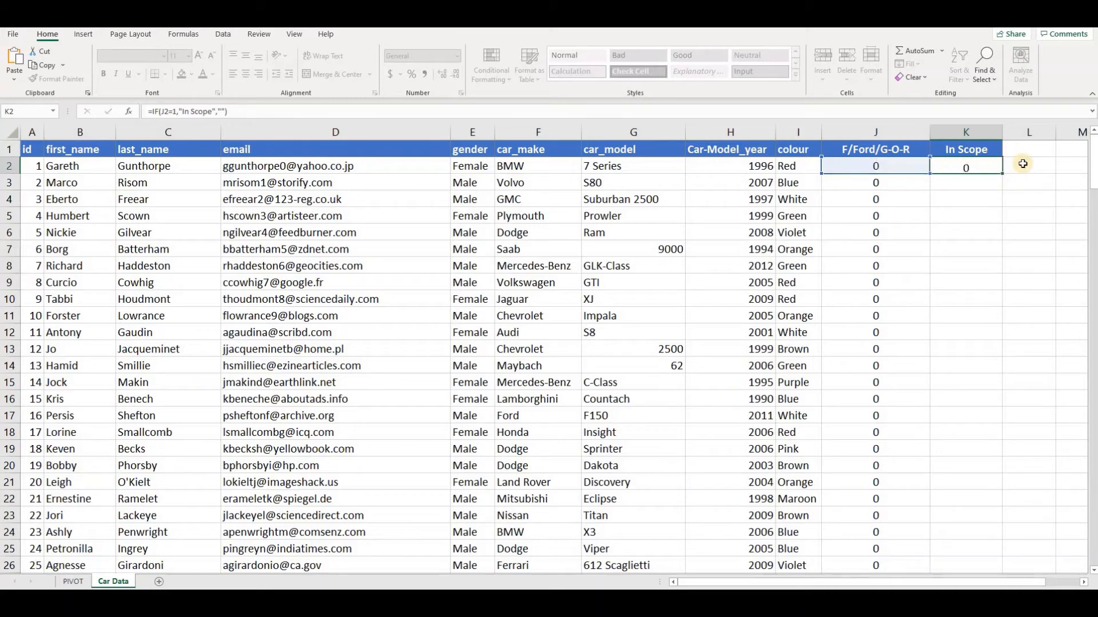
key("ctrl+Return")
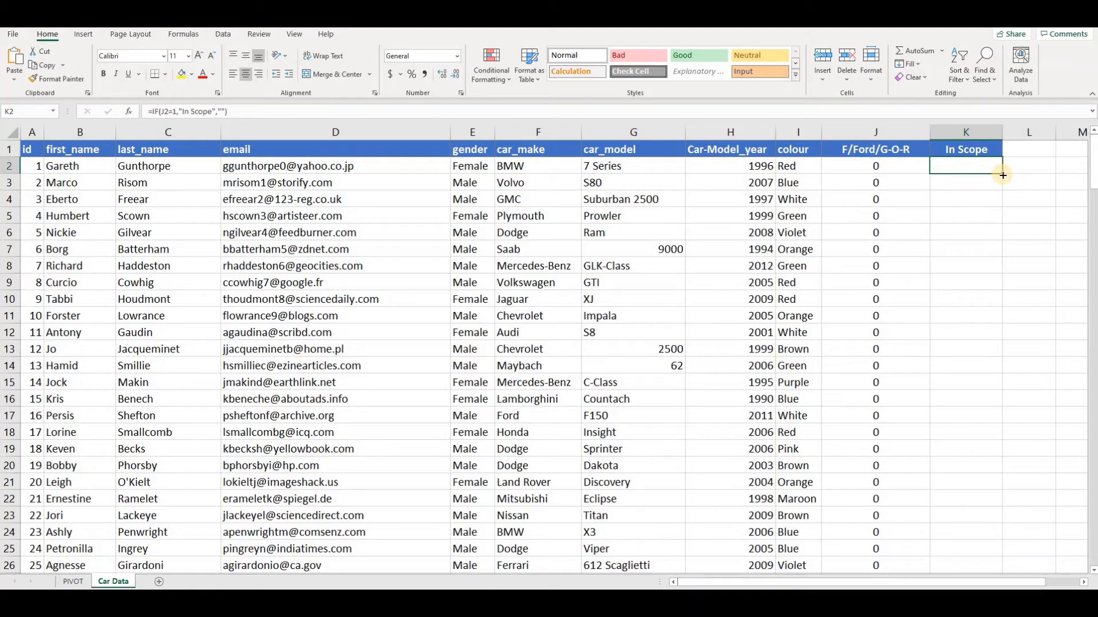
double_click(1002, 175)
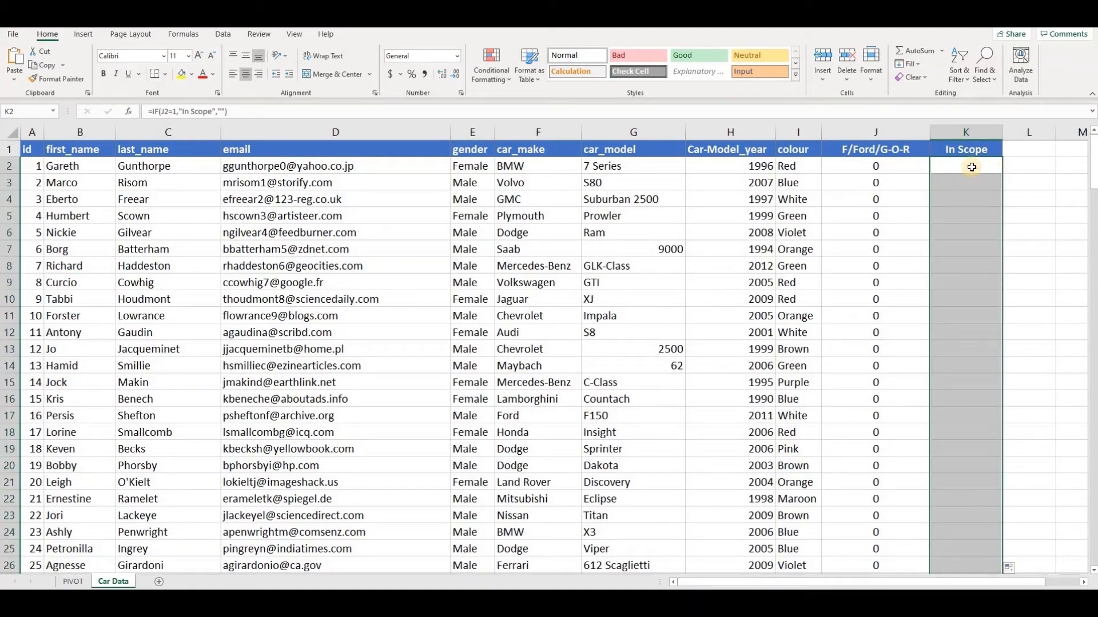
Check the In Scope column against the flags in column J, including row 40, and return to K1.
scroll(953, 323, "down", 4)
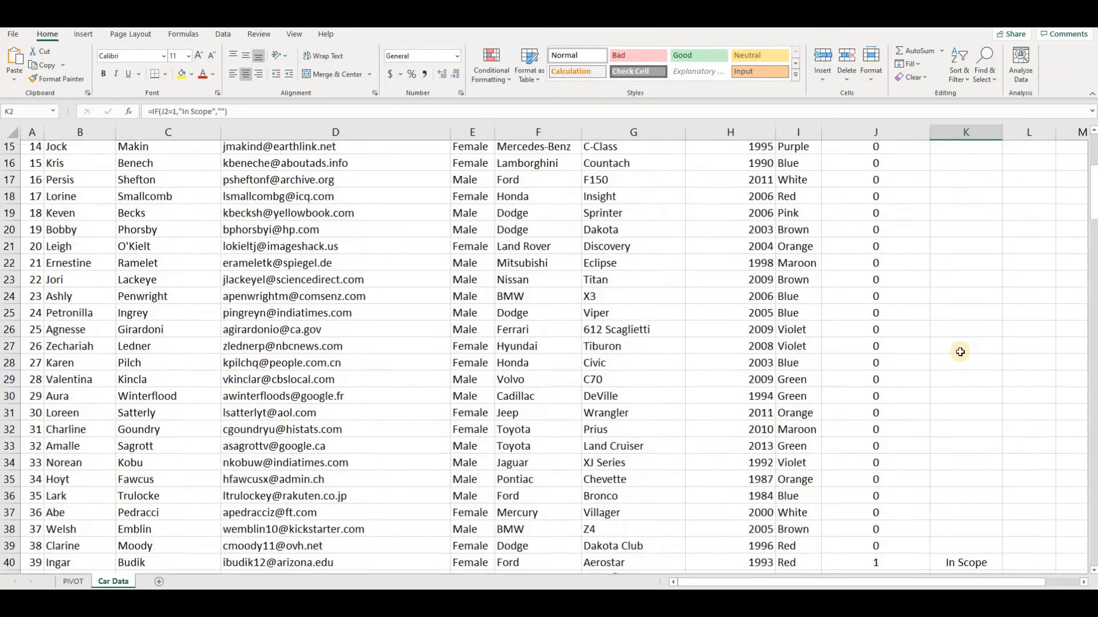
scroll(960, 352, "down", 3)
left_click(922, 393)
key("Right")
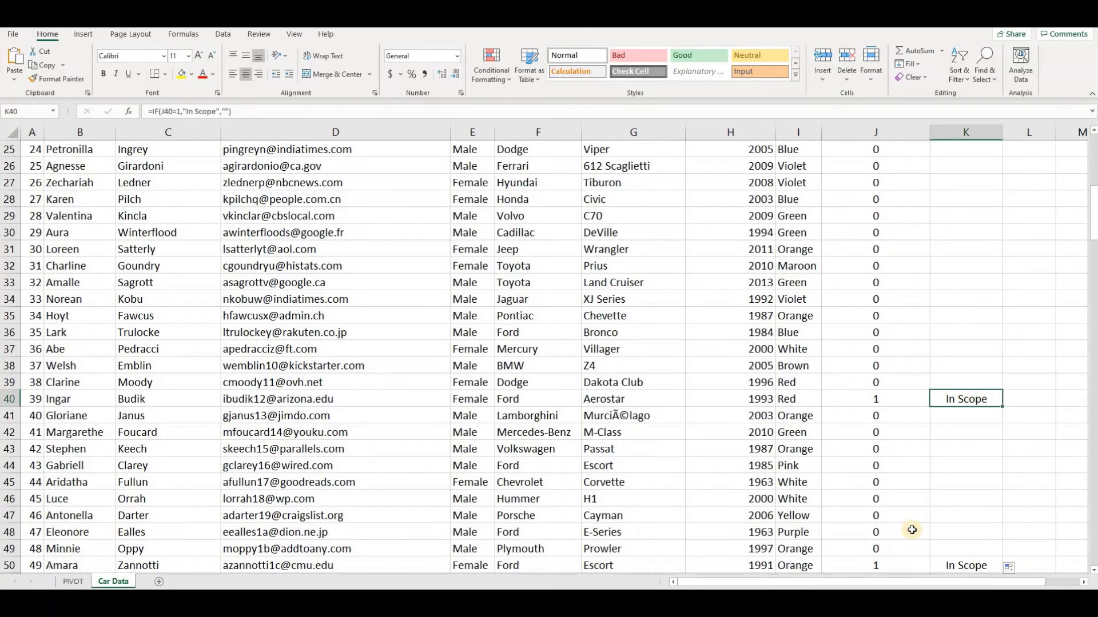
scroll(912, 530, "down", 4)
scroll(958, 473, "down", 4)
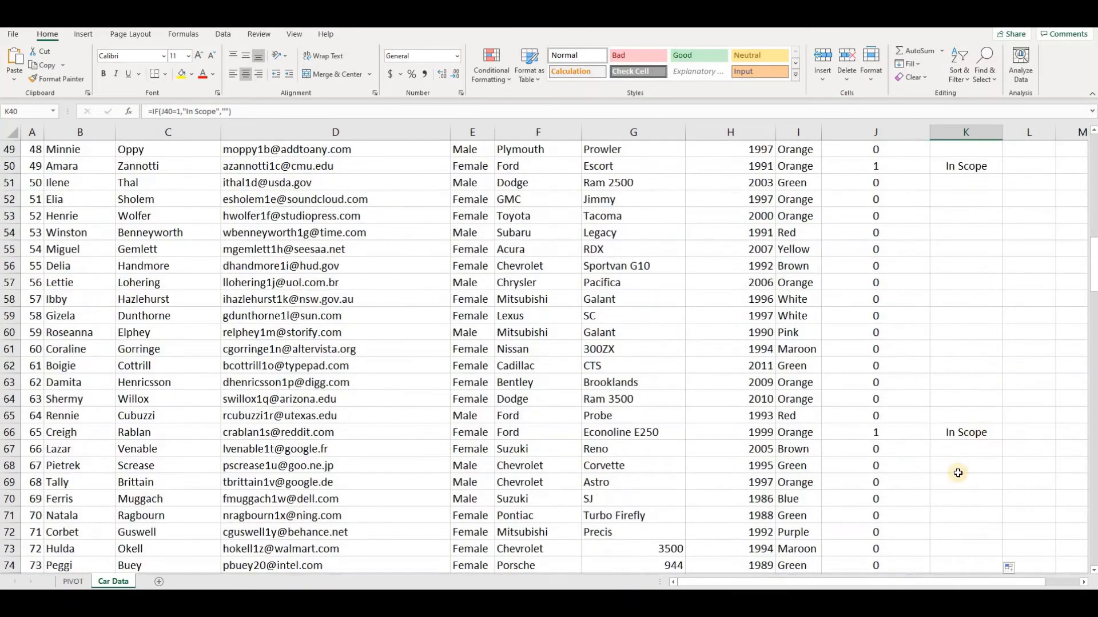
scroll(964, 441, "up", 13)
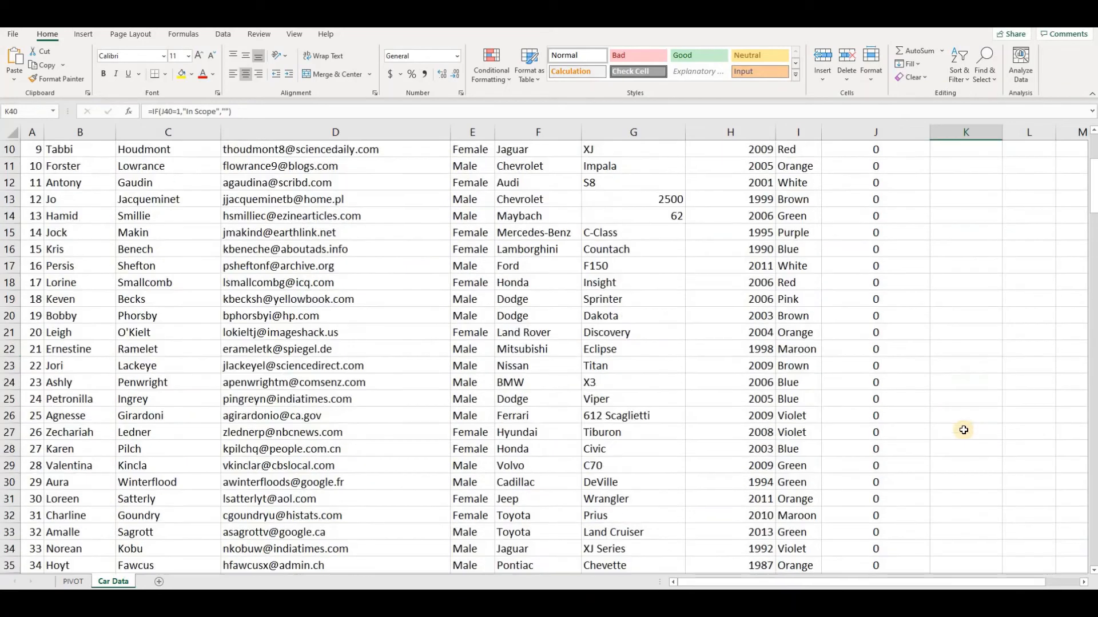
scroll(969, 246, "up", 3)
left_click(965, 149)
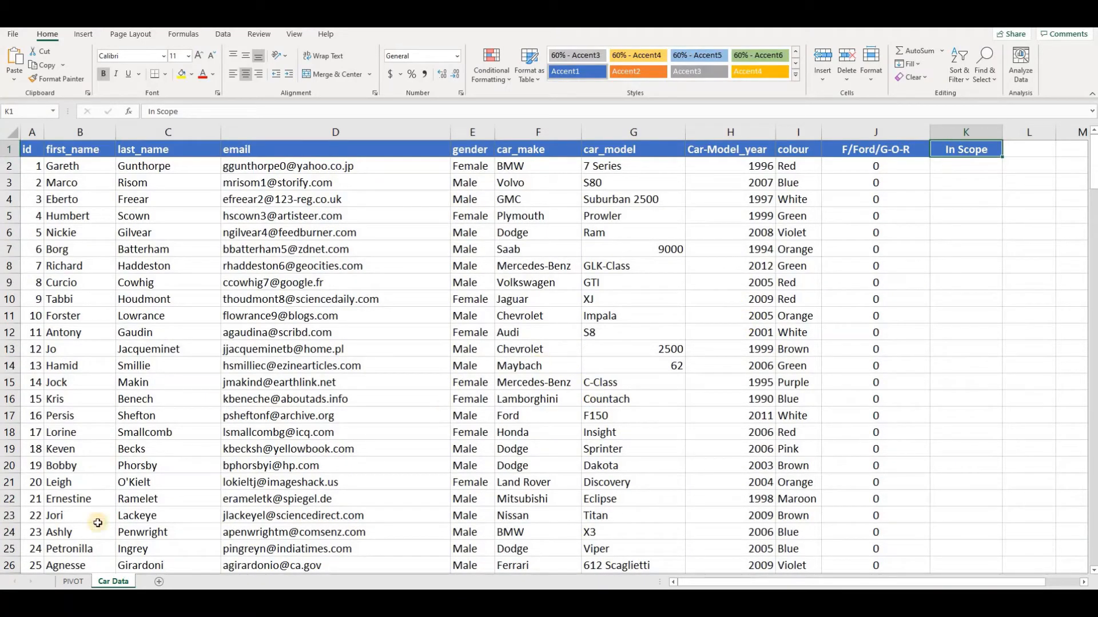
Open the PIVOT sheet and examine the counts of female-owned Fords by colour.
left_click(73, 581)
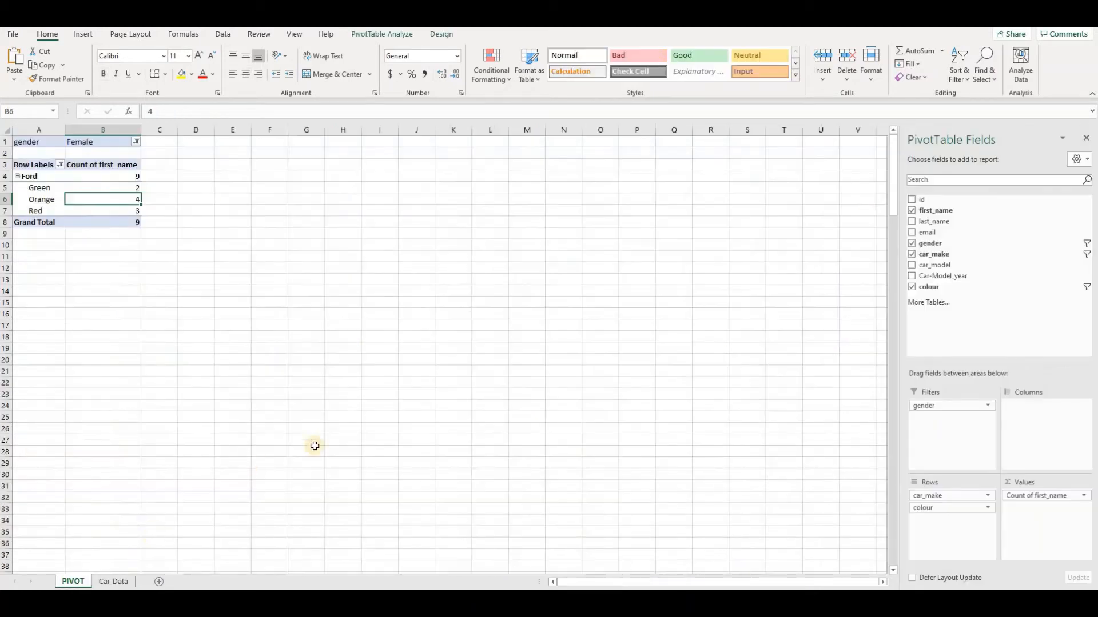
left_click(120, 266)
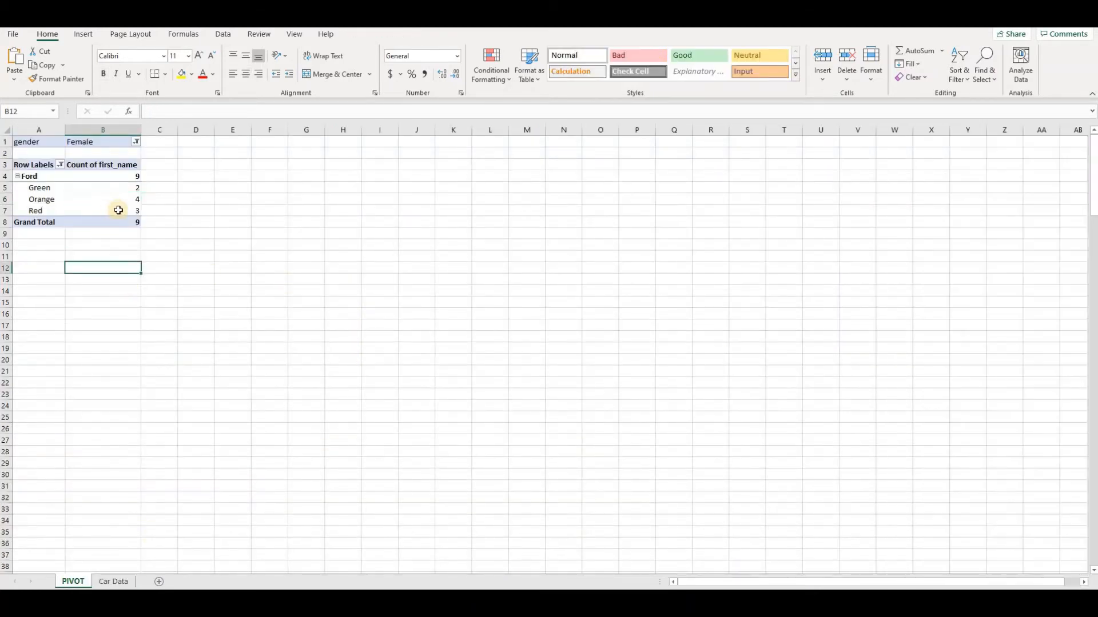
scroll(105, 206, "up", 3)
scroll(97, 207, "up", 2)
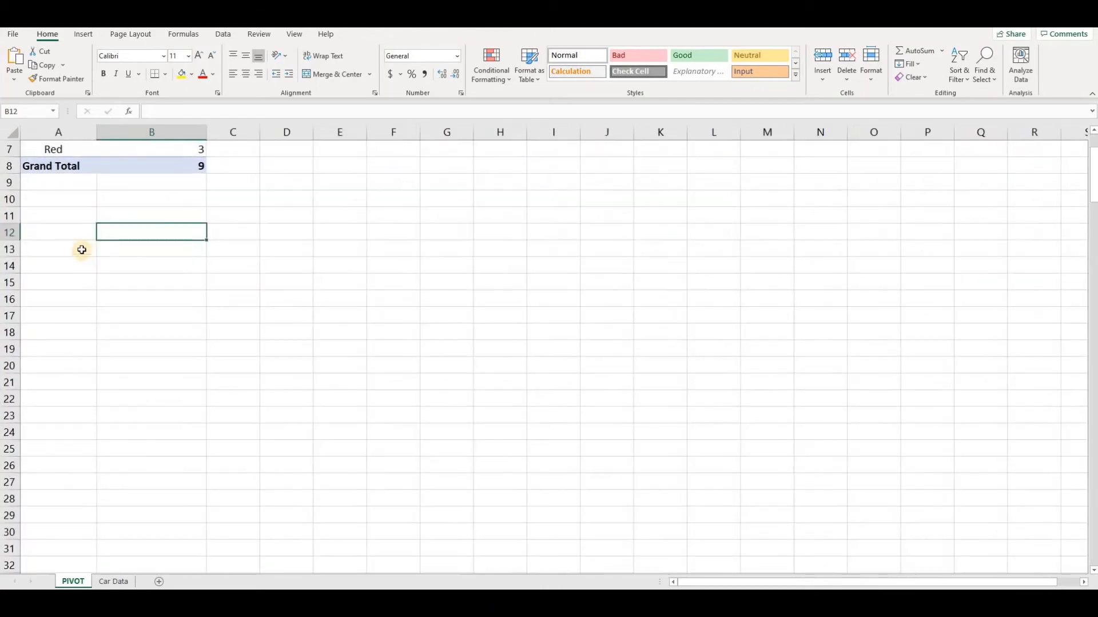
Inspect the pivot table's gender and car_make filter selections without changing them.
scroll(66, 235, "up", 2)
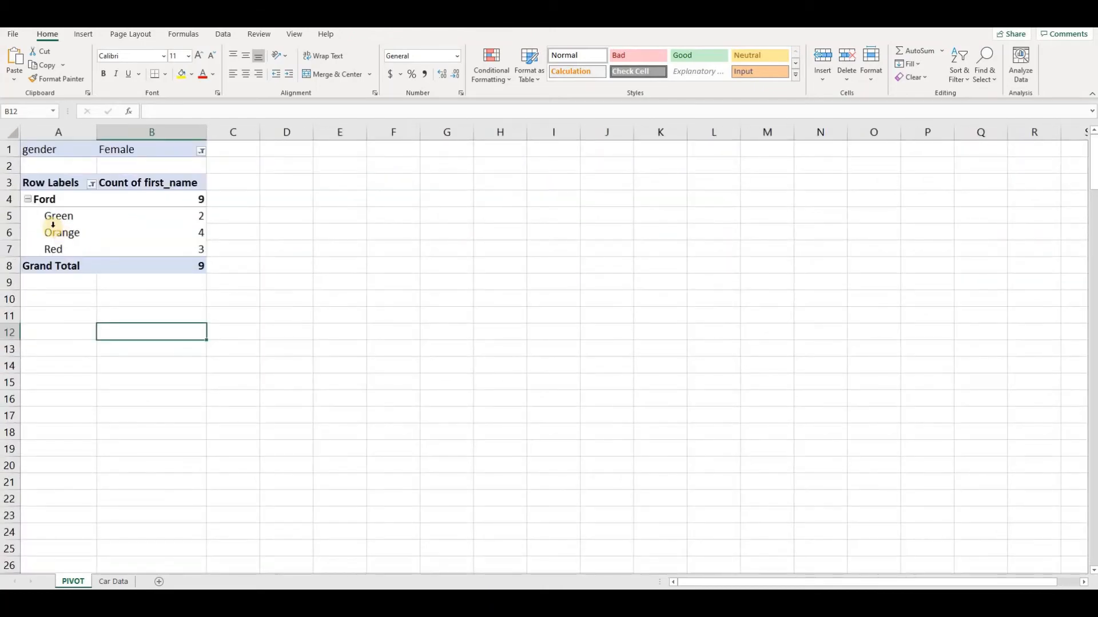
left_click(55, 150)
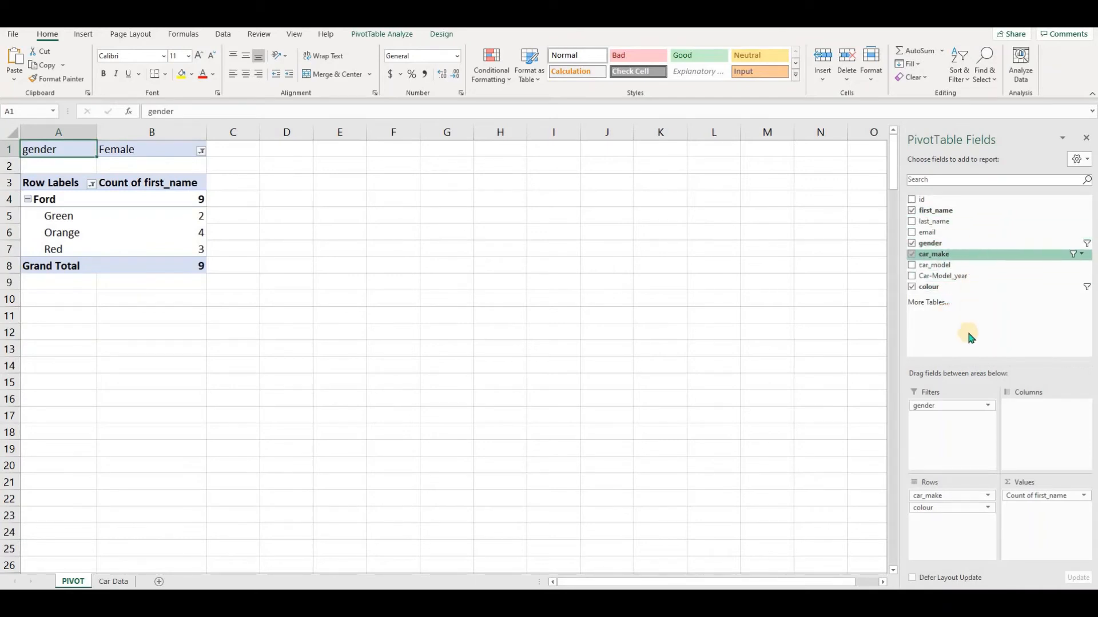
left_click(201, 152)
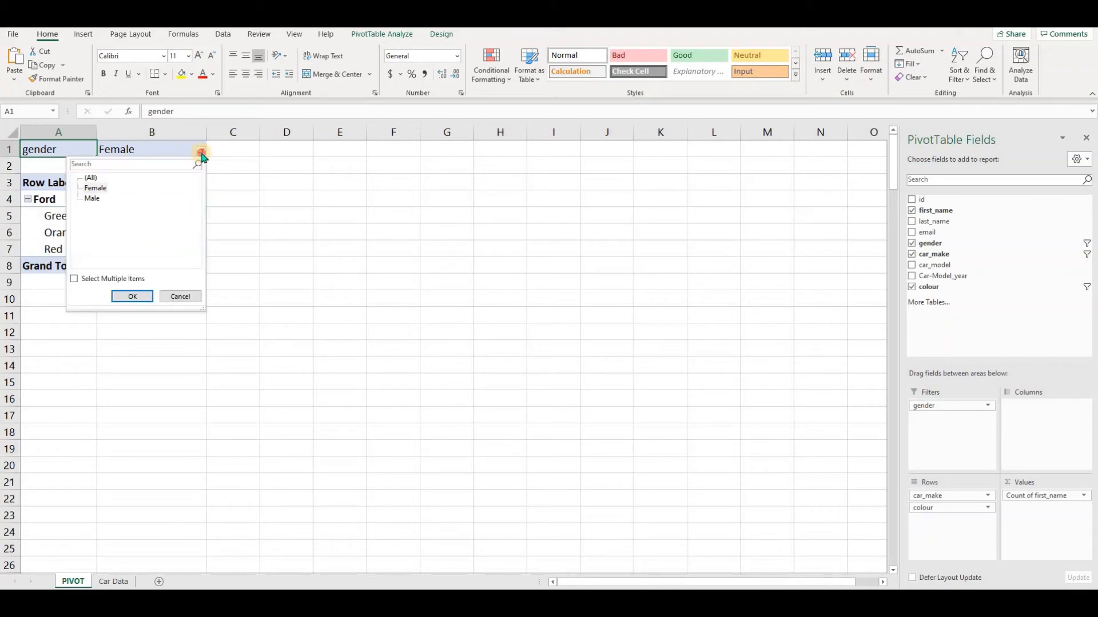
left_click(201, 152)
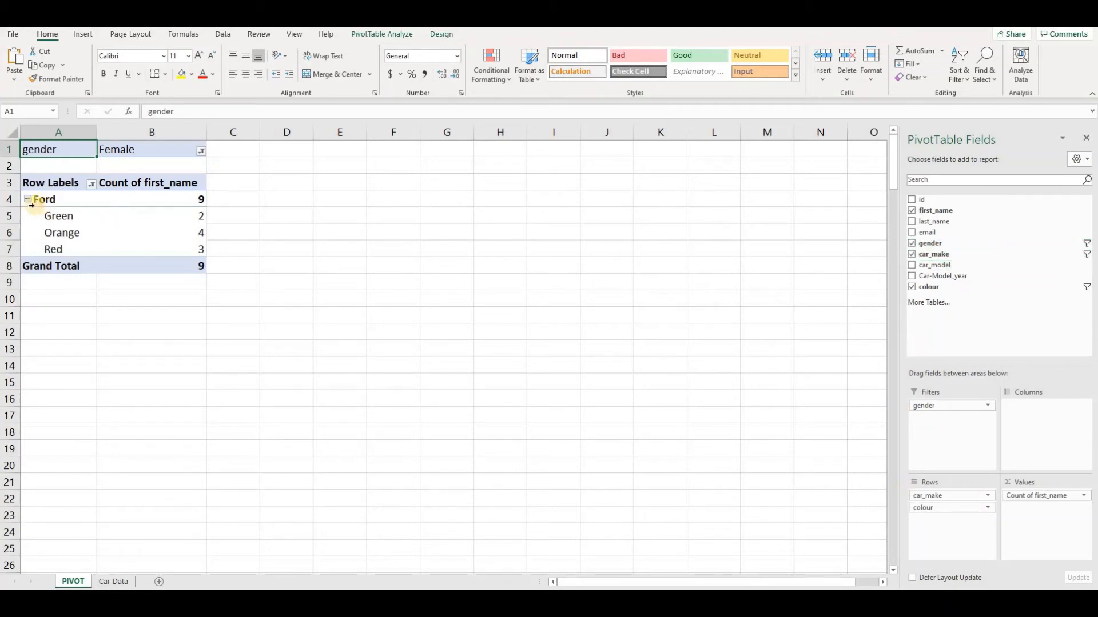
left_click(92, 184)
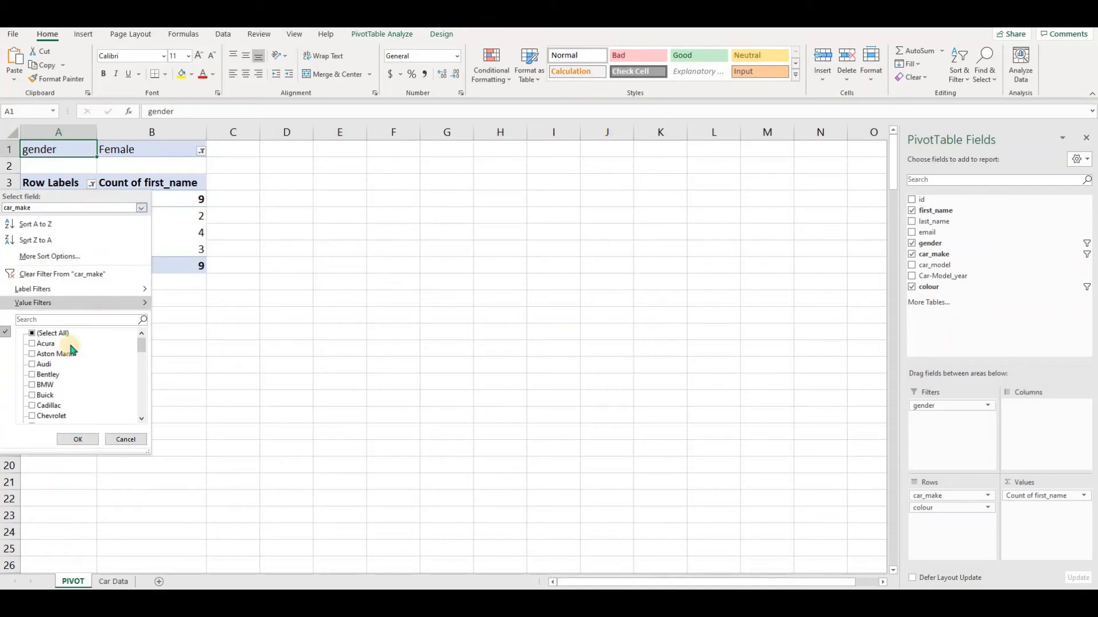
left_click(143, 399)
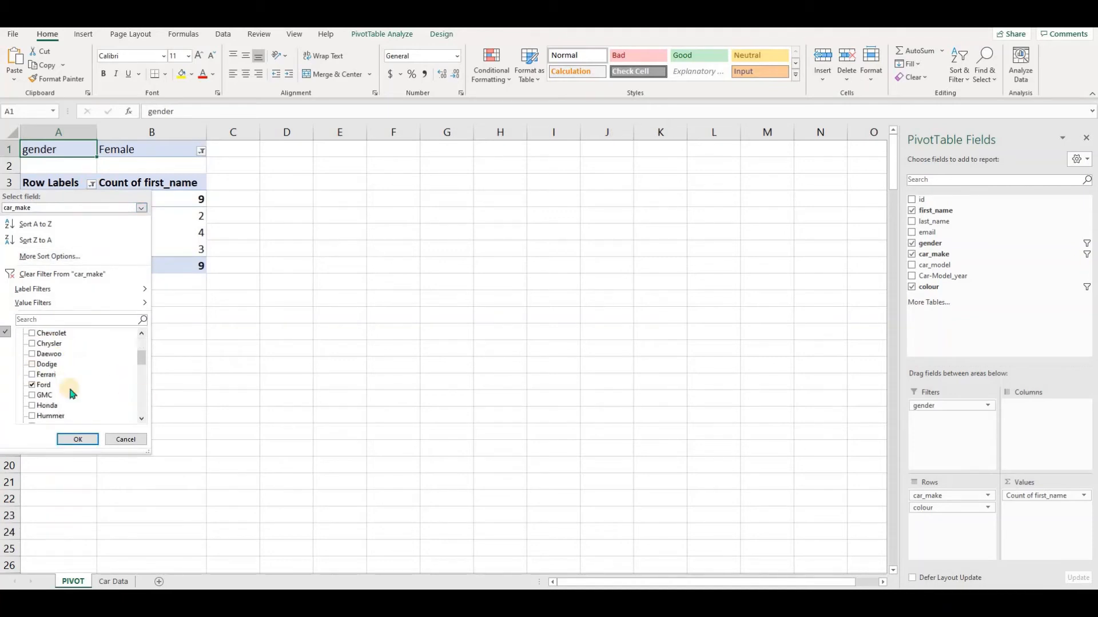
left_click(42, 386)
left_click(127, 443)
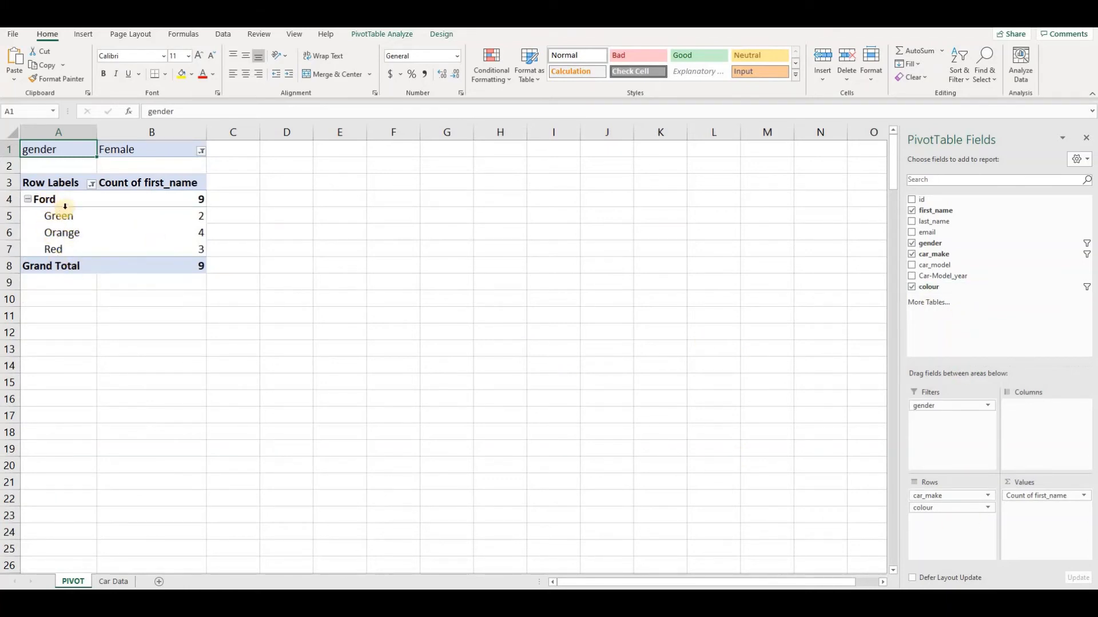
Inspect the pivot table's colour filter selections without changing them, and review the Ford counts for green, orange and red.
left_click(93, 184)
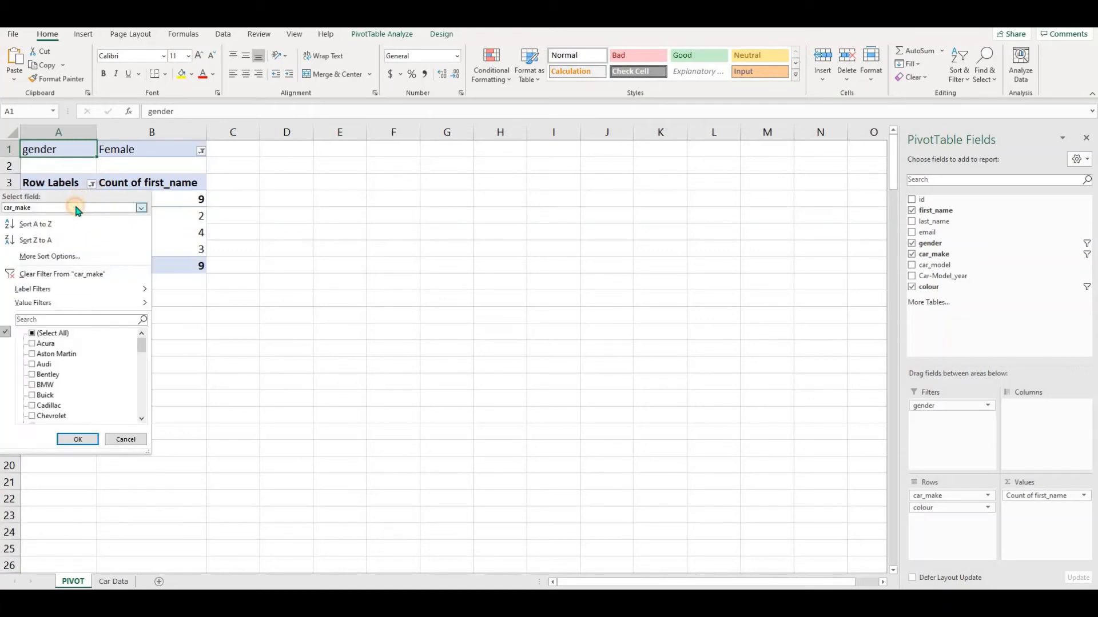
left_click(76, 208)
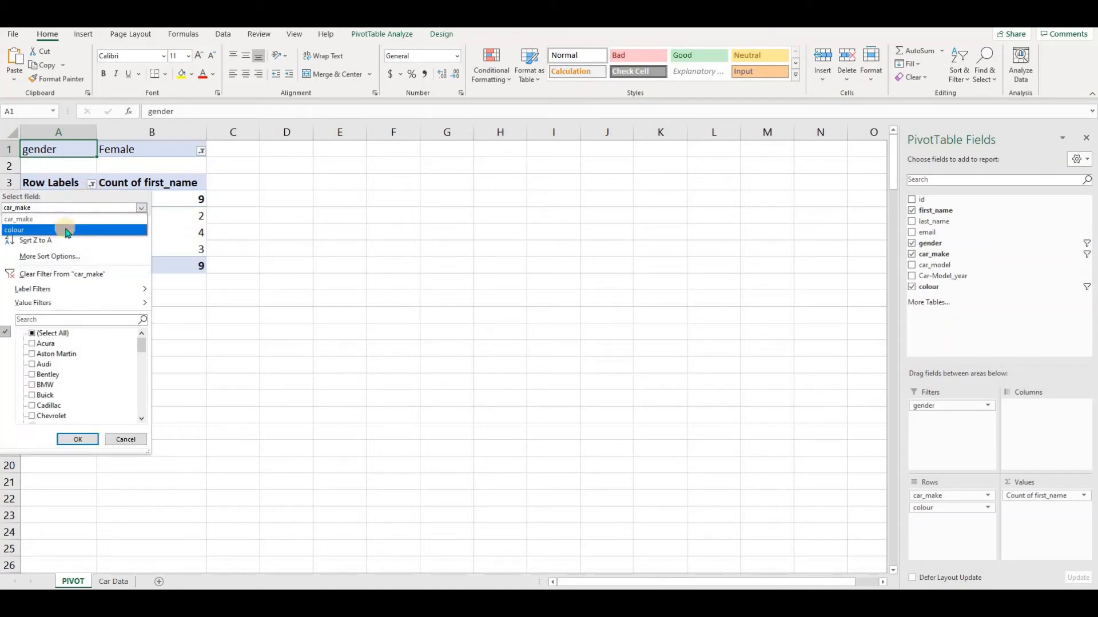
left_click(68, 231)
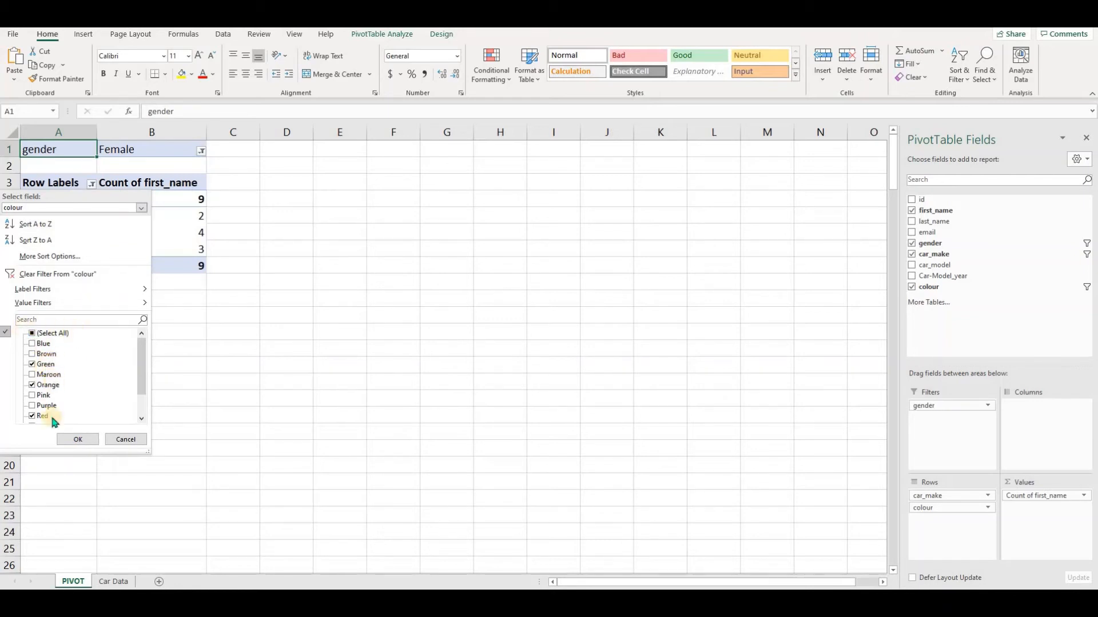
left_click(126, 439)
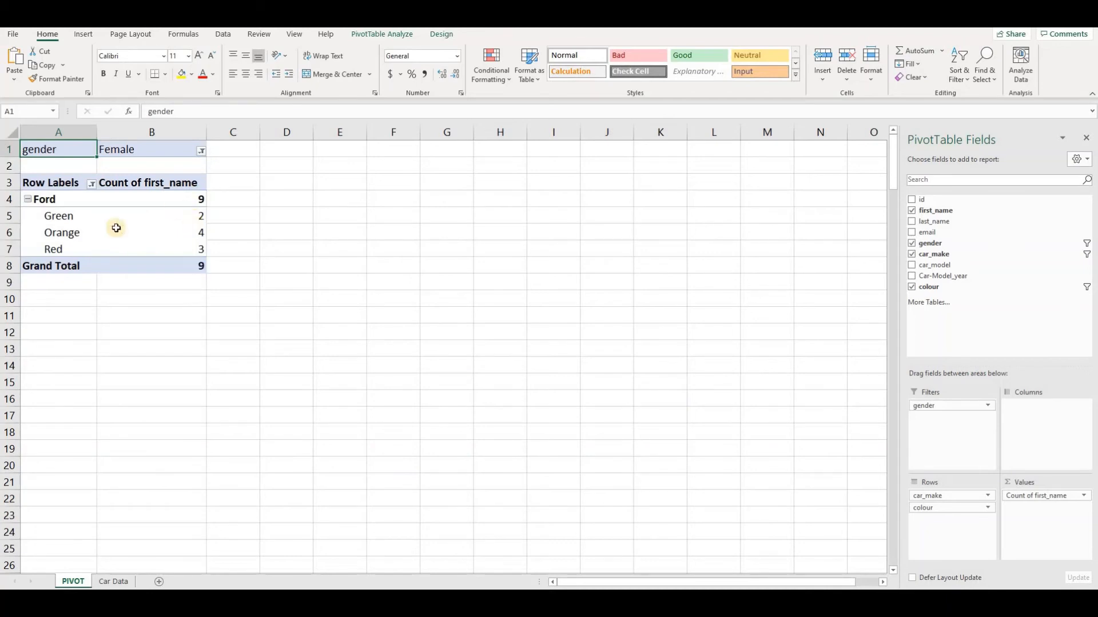
left_click(197, 220)
key("Down")
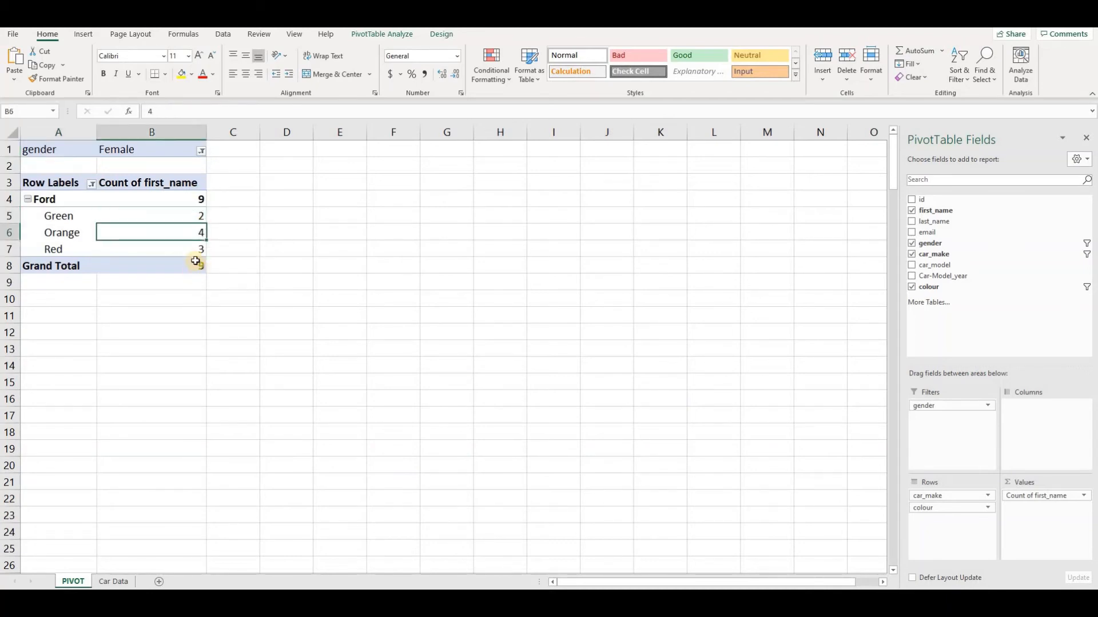
key("Down")
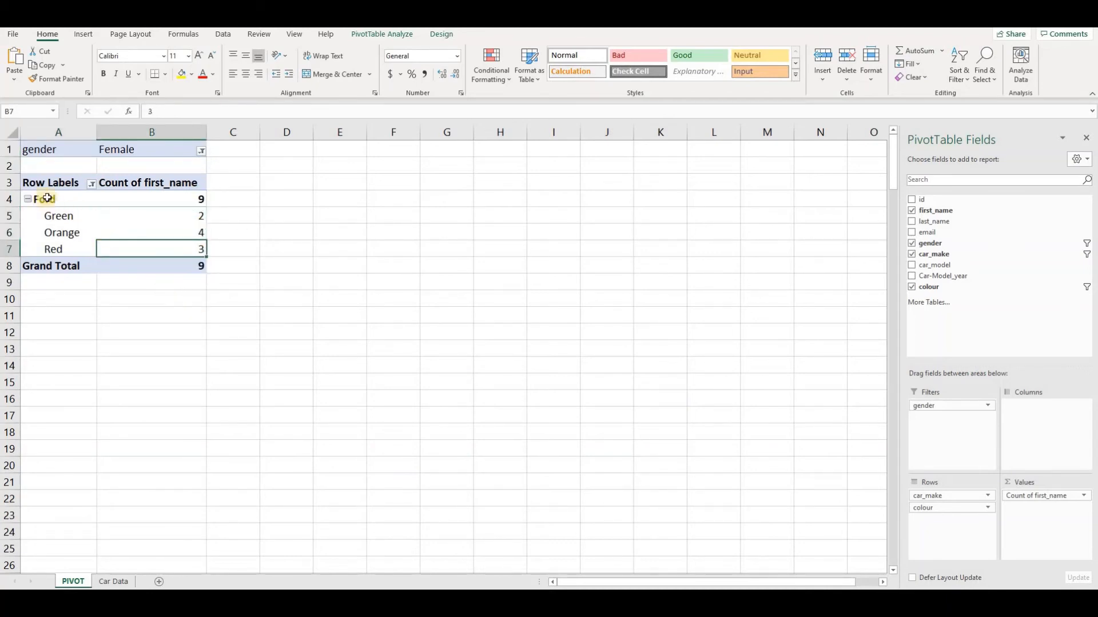
left_click(49, 199)
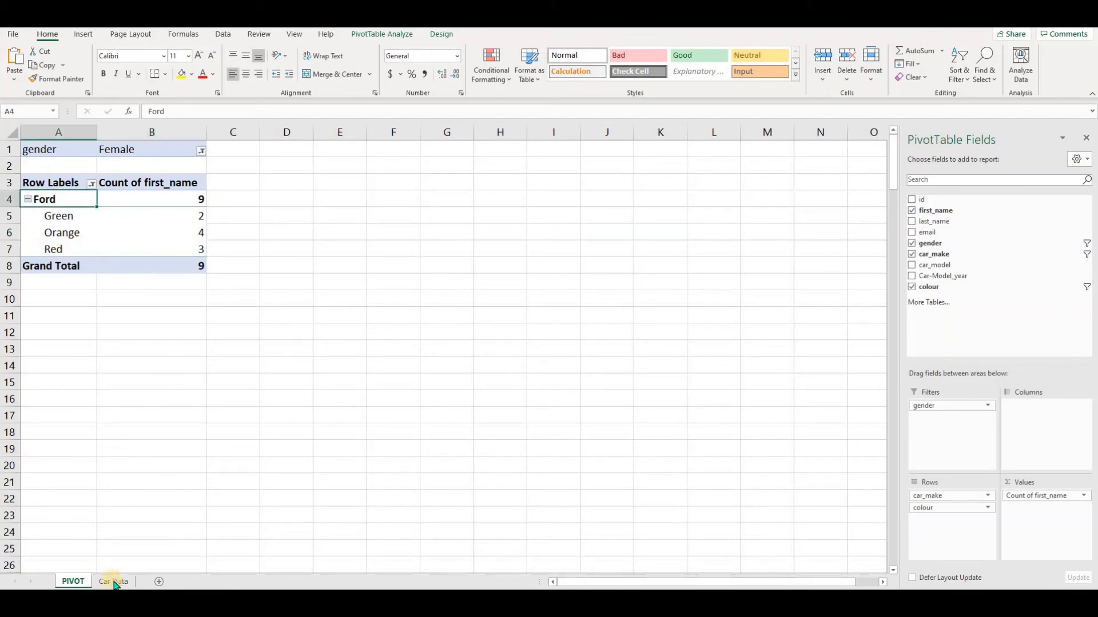
Create a second pivot table from Car Data range A1:K201, placed on the existing PIVOT sheet at cell D1.
left_click(115, 582)
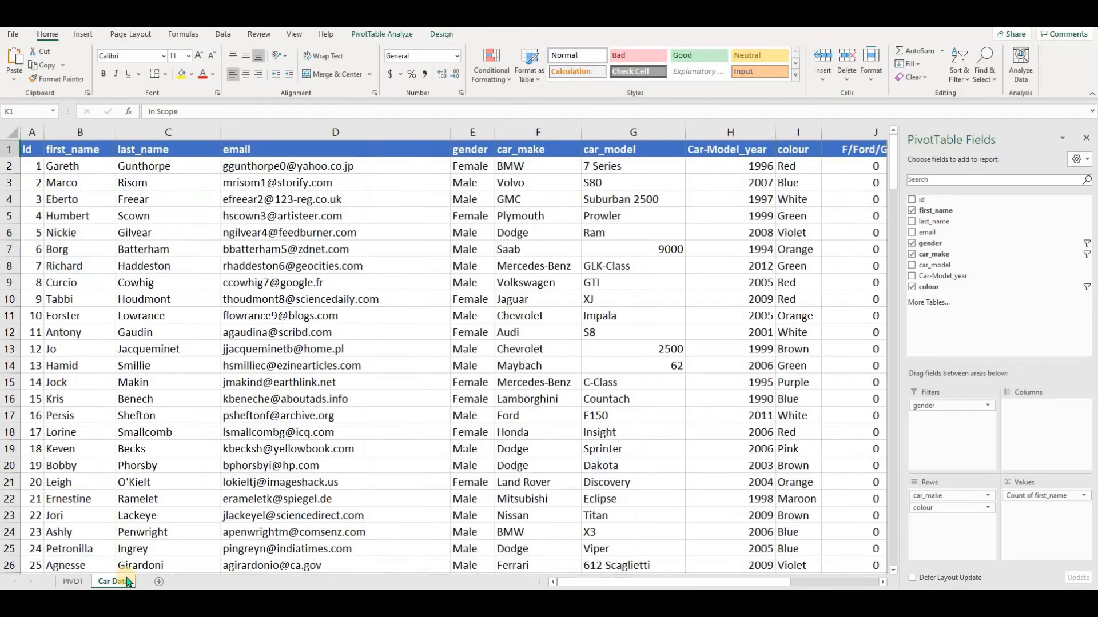
left_click(158, 182)
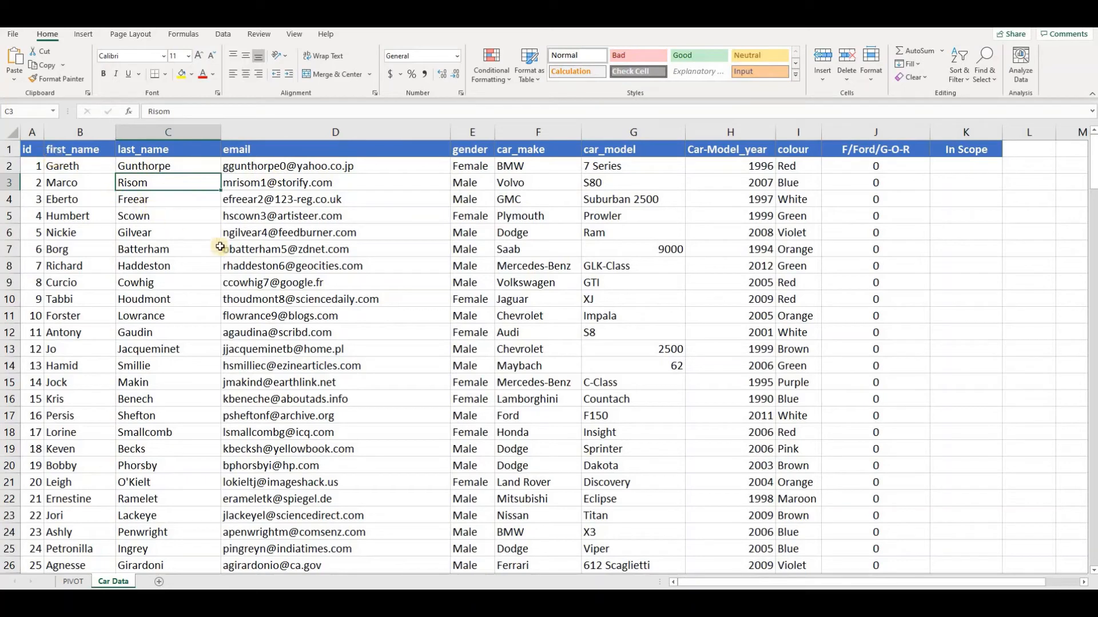
left_click(84, 34)
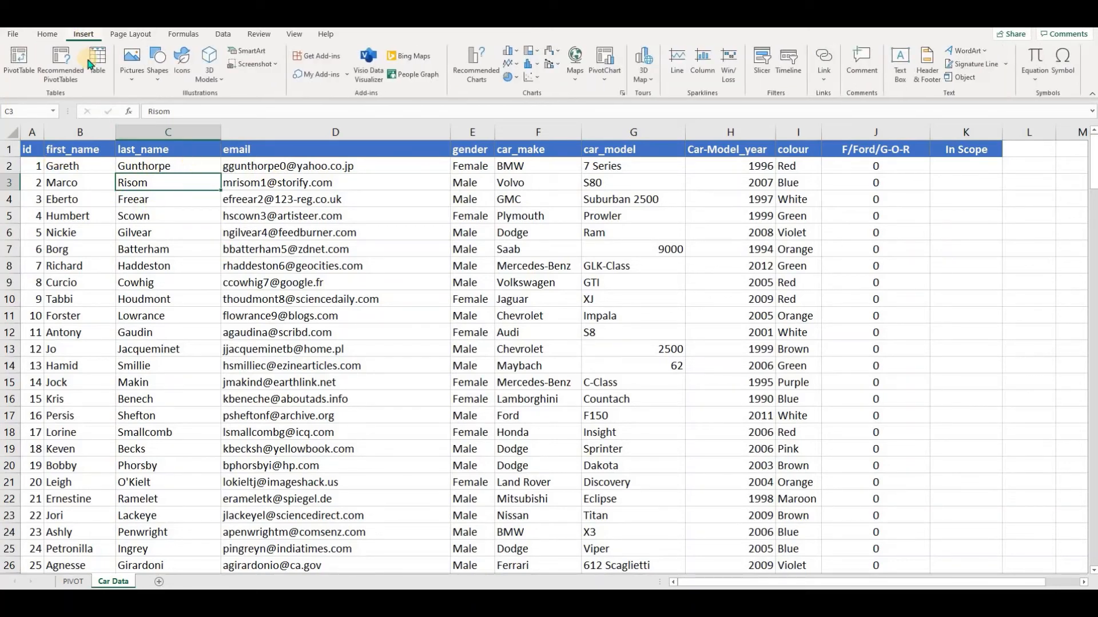
left_click(18, 64)
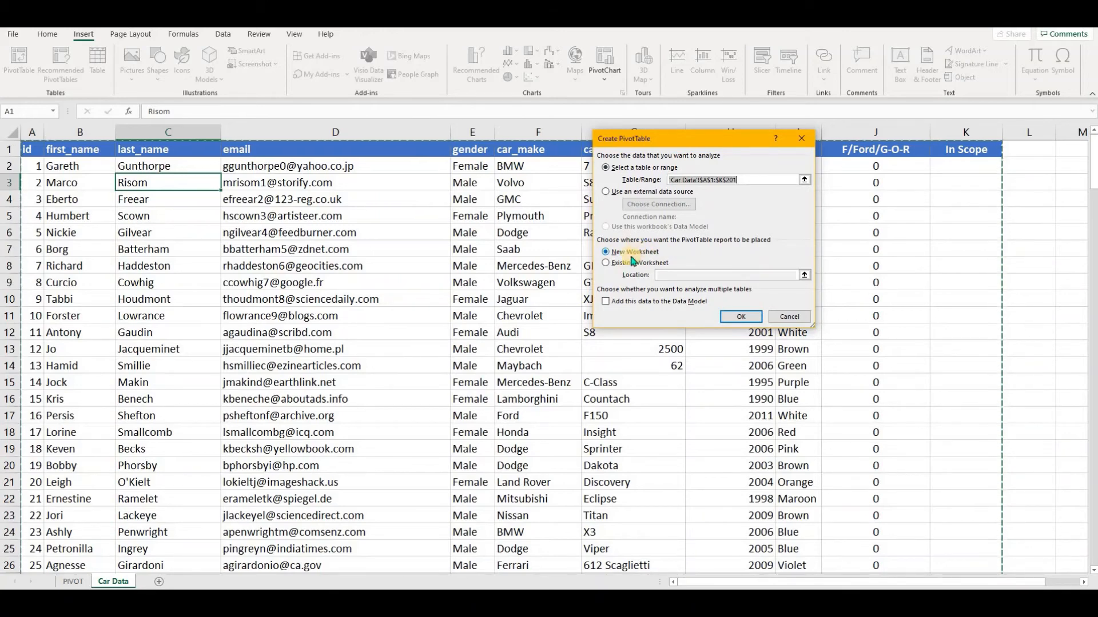
left_click(607, 263)
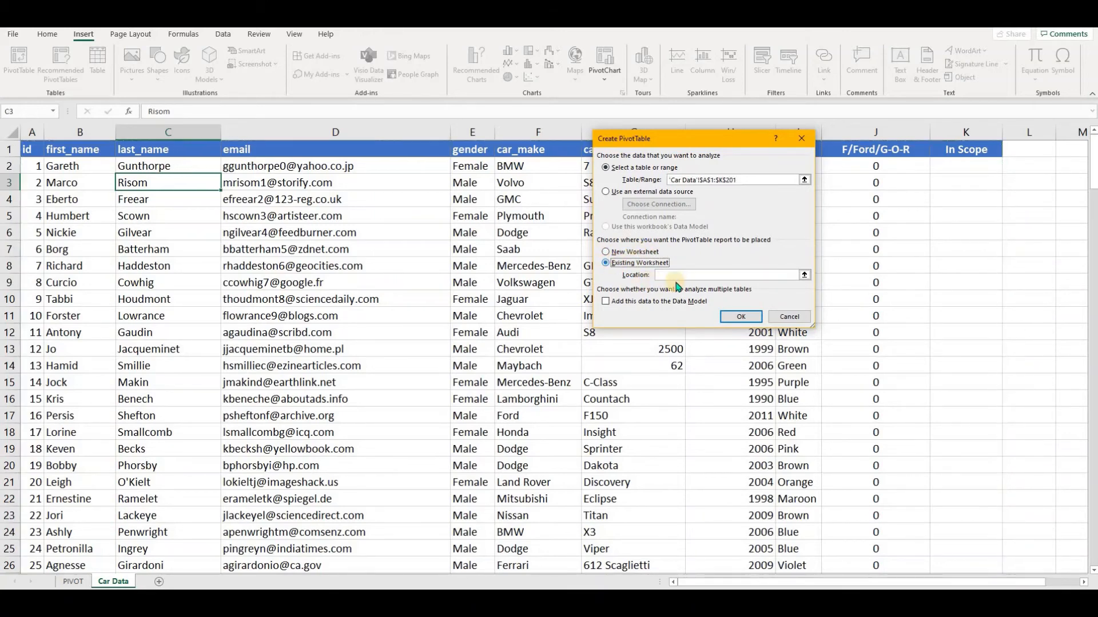
left_click(75, 581)
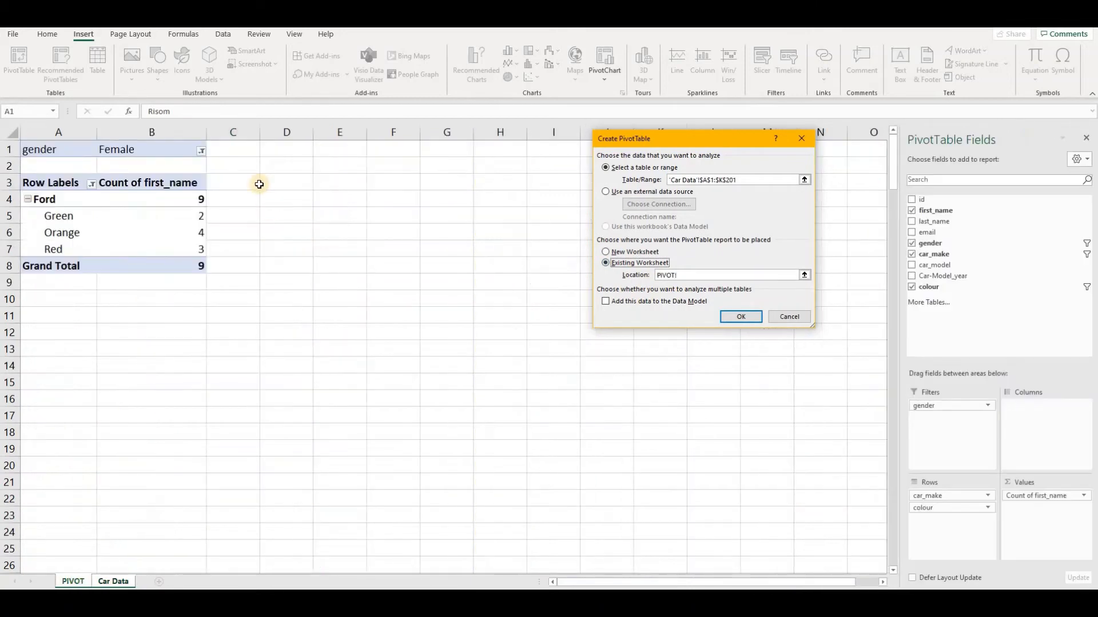
left_click(270, 151)
left_click(744, 319)
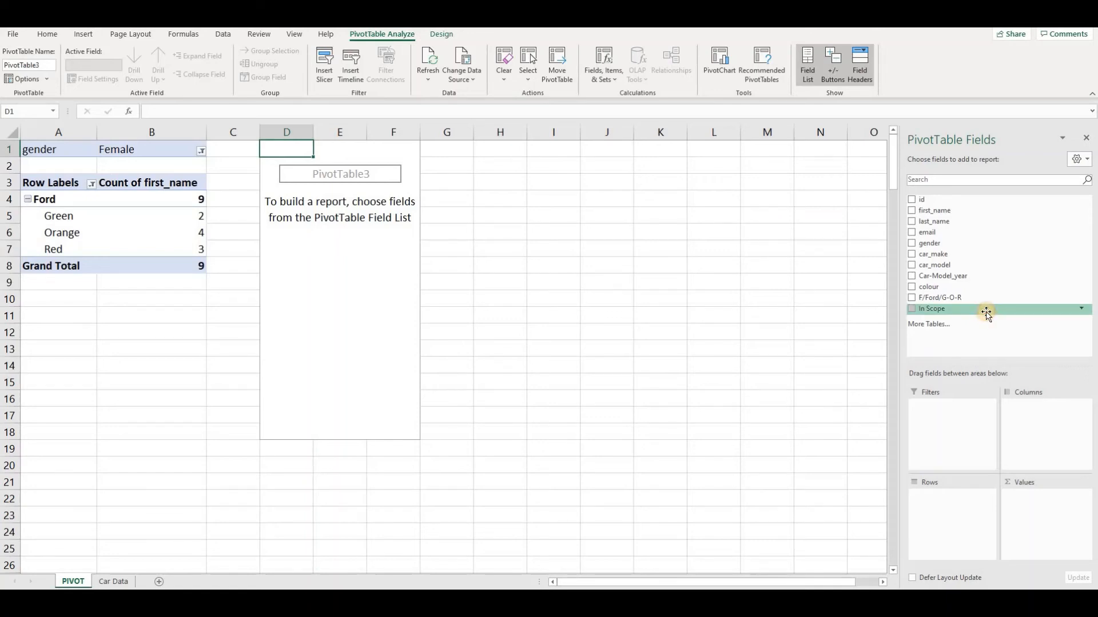
Add the In Scope field as a report filter of the new pivot table and filter it to In Scope.
left_click_drag(987, 313, 959, 416)
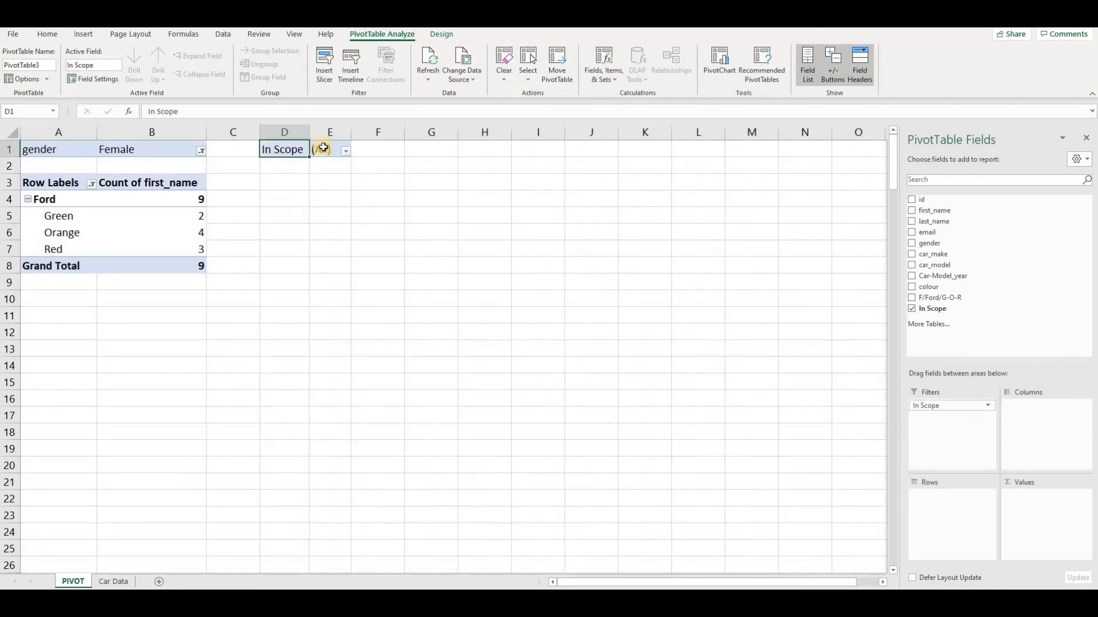
left_click(346, 150)
left_click(242, 198)
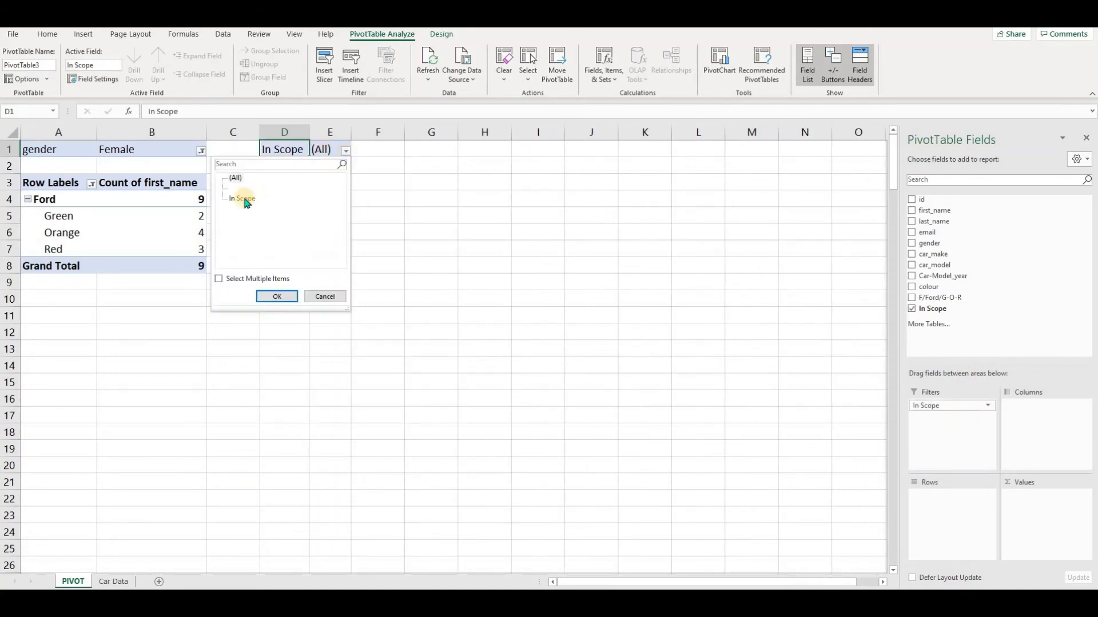
left_click(277, 297)
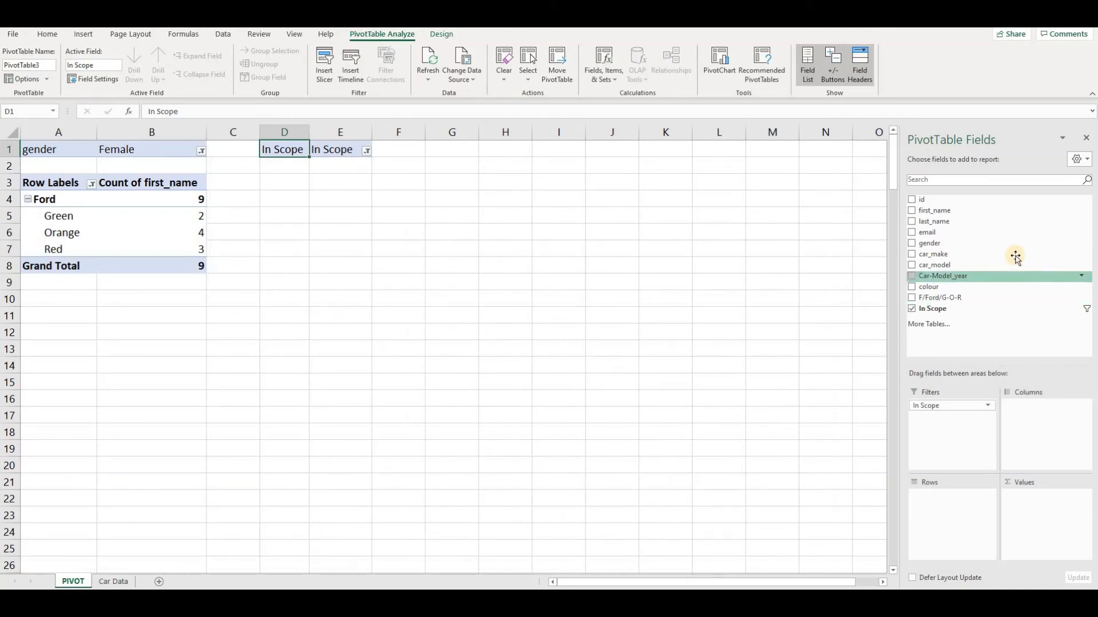
Add car_make and colour as row fields of the new pivot table, with a count of last_name as its values.
left_click_drag(1015, 257, 953, 512)
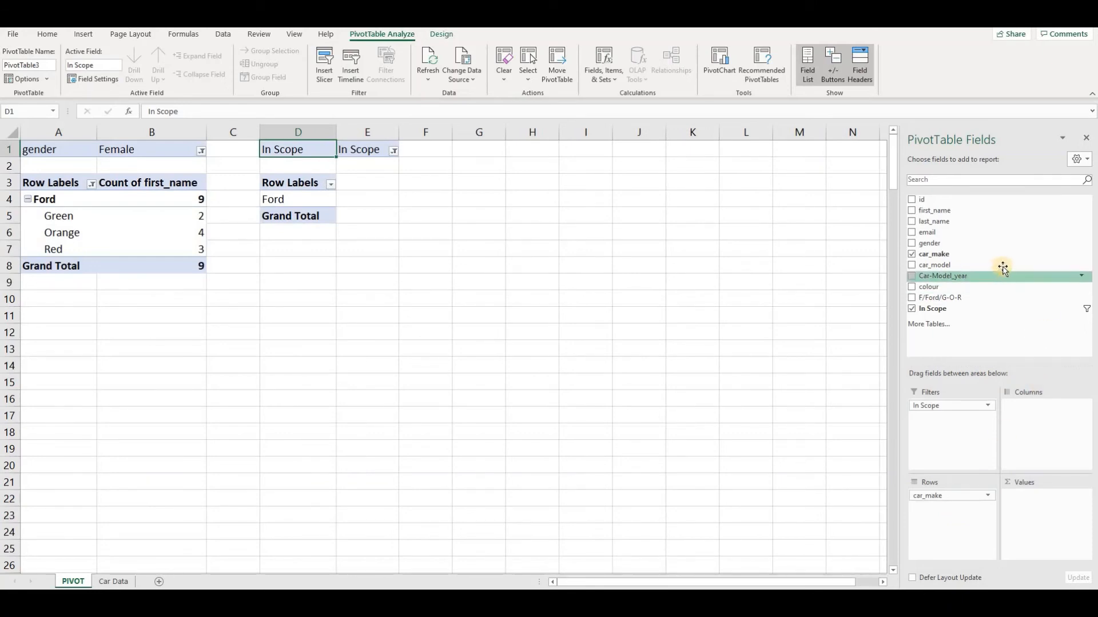
left_click_drag(994, 286, 961, 515)
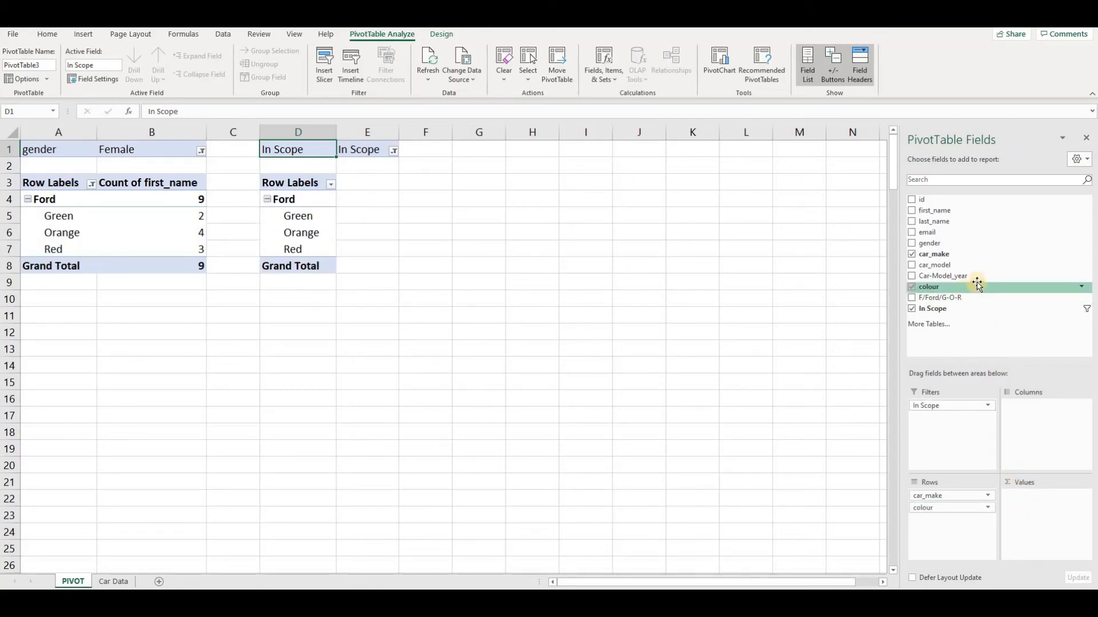
left_click(147, 183)
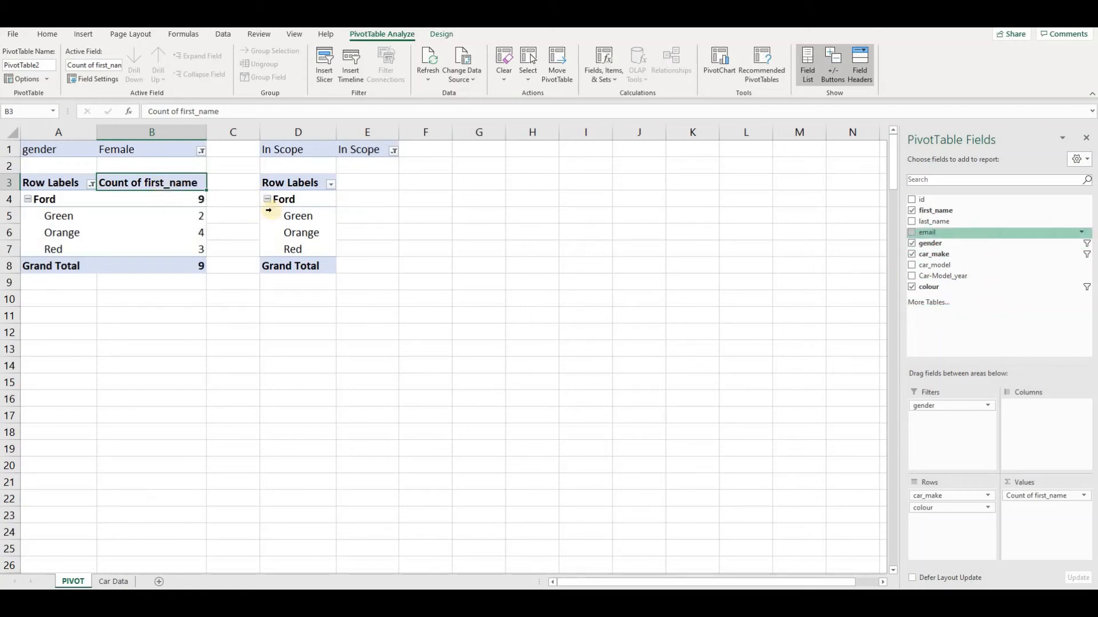
left_click(329, 216)
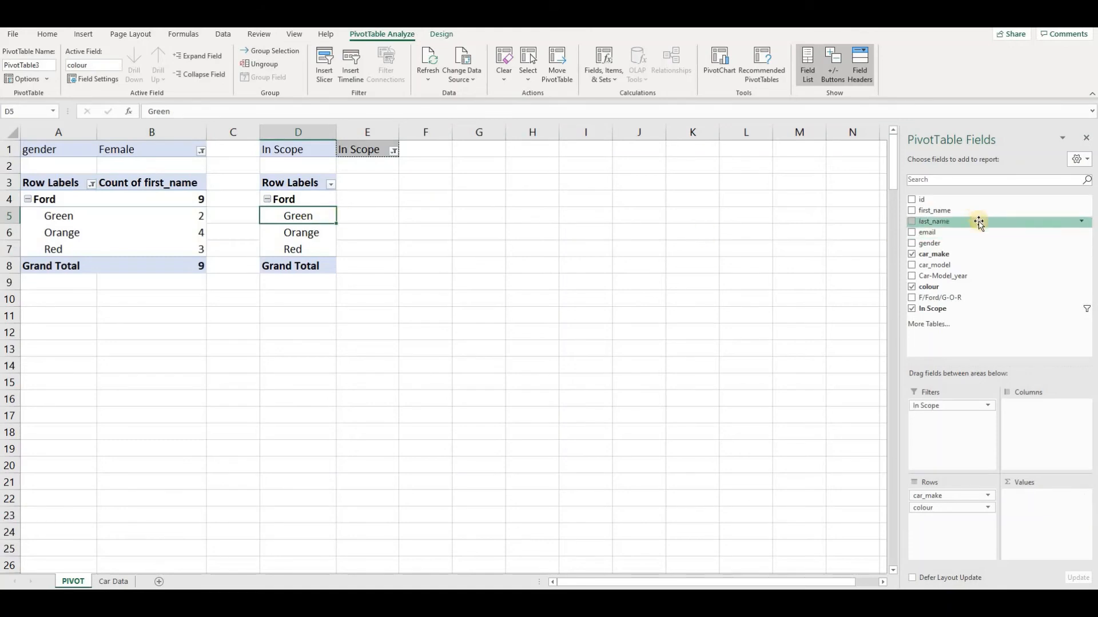
left_click_drag(979, 223, 1036, 520)
Compare the two pivot tables' counts and review the formulas in K2 and J2 on the Car Data sheet.
left_click(395, 200)
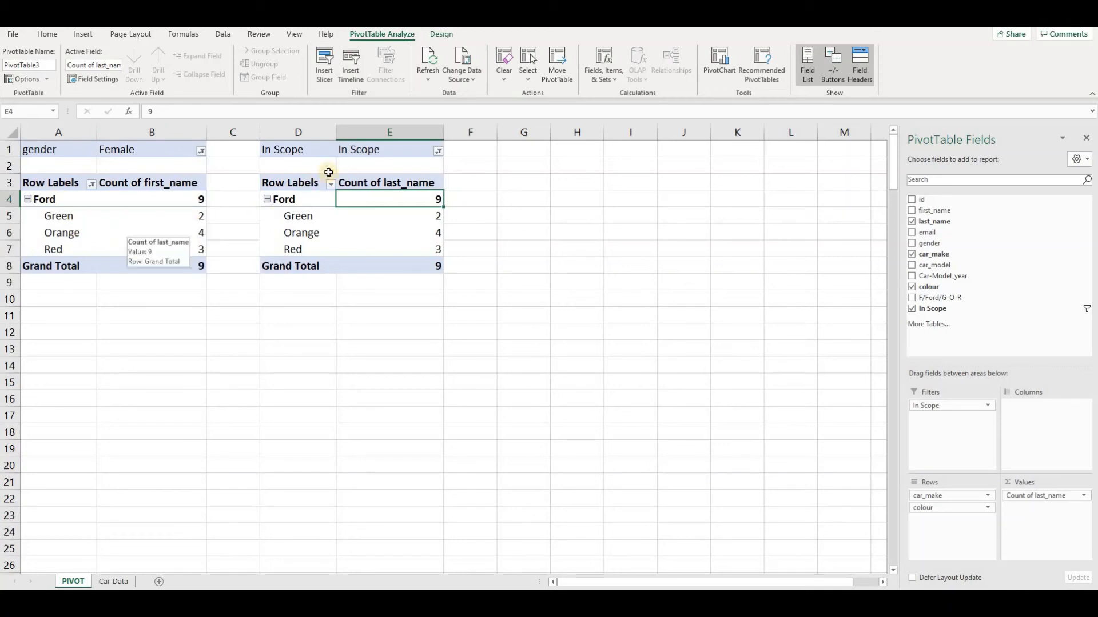
left_click(369, 150)
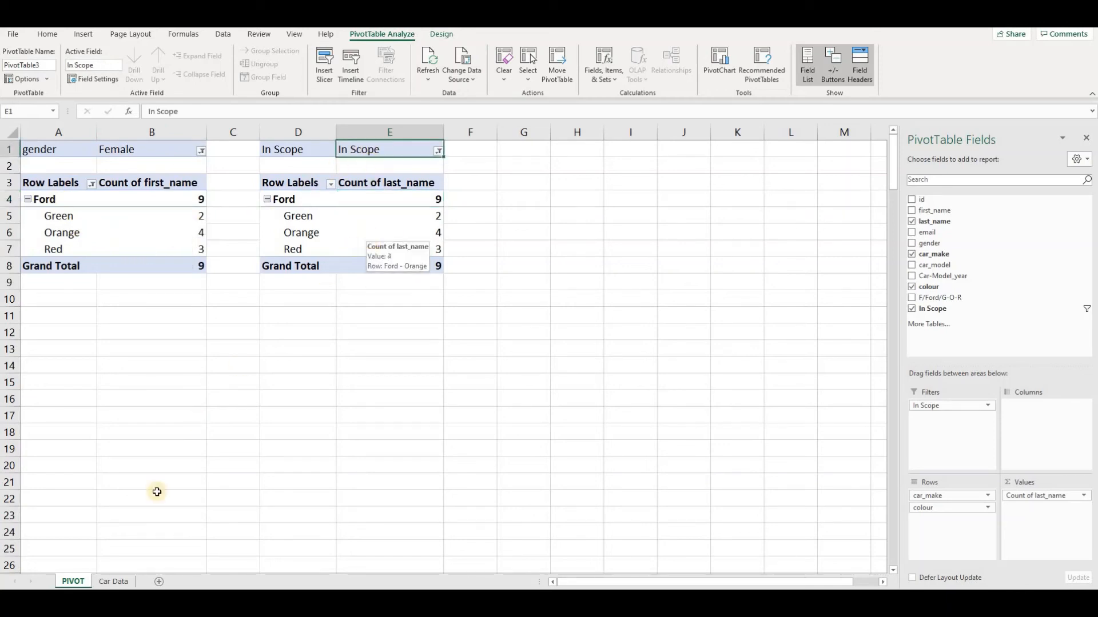
left_click(121, 582)
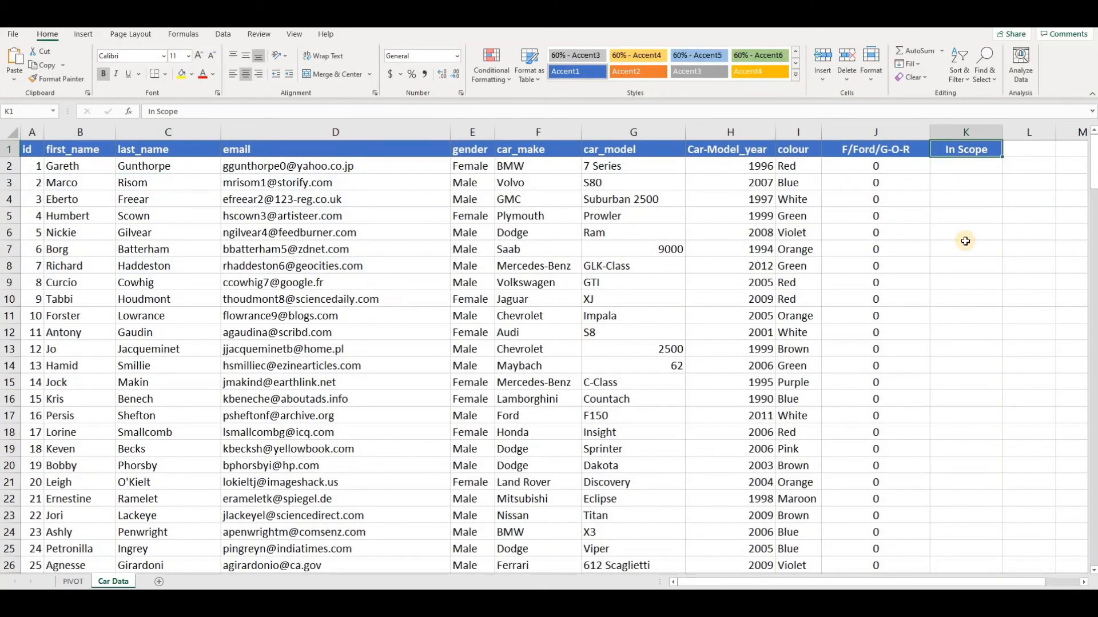
key("Down")
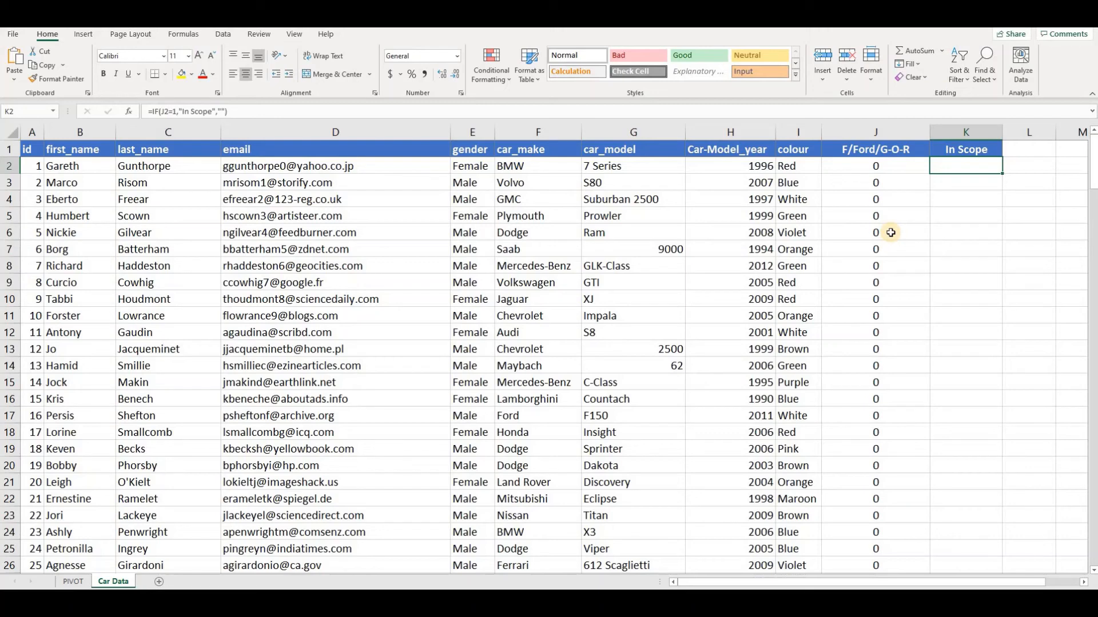
left_click(75, 582)
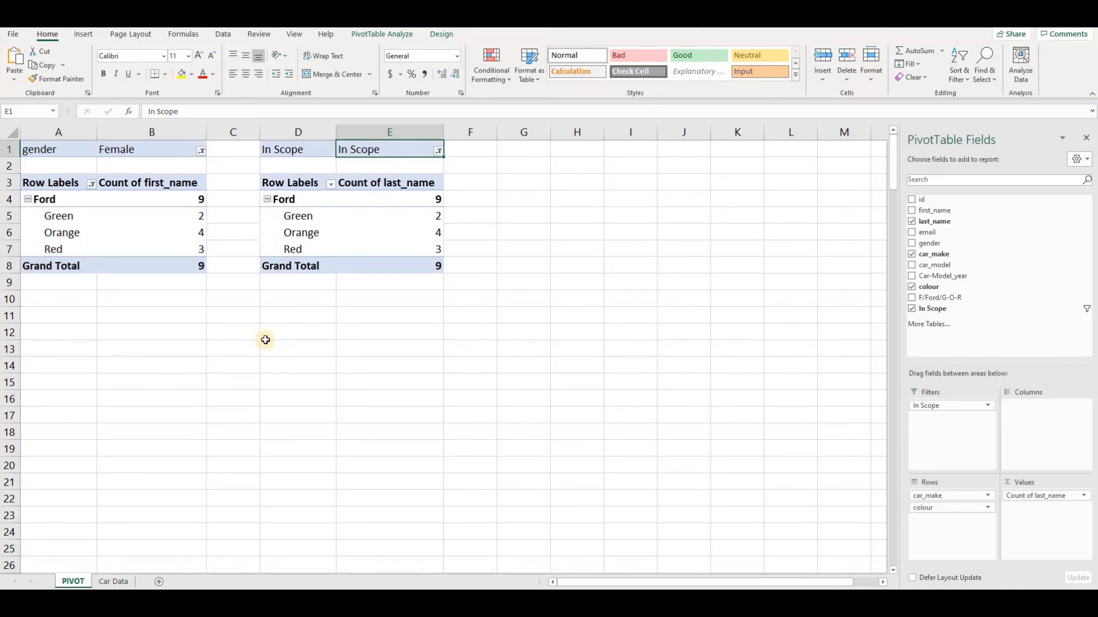
left_click(115, 582)
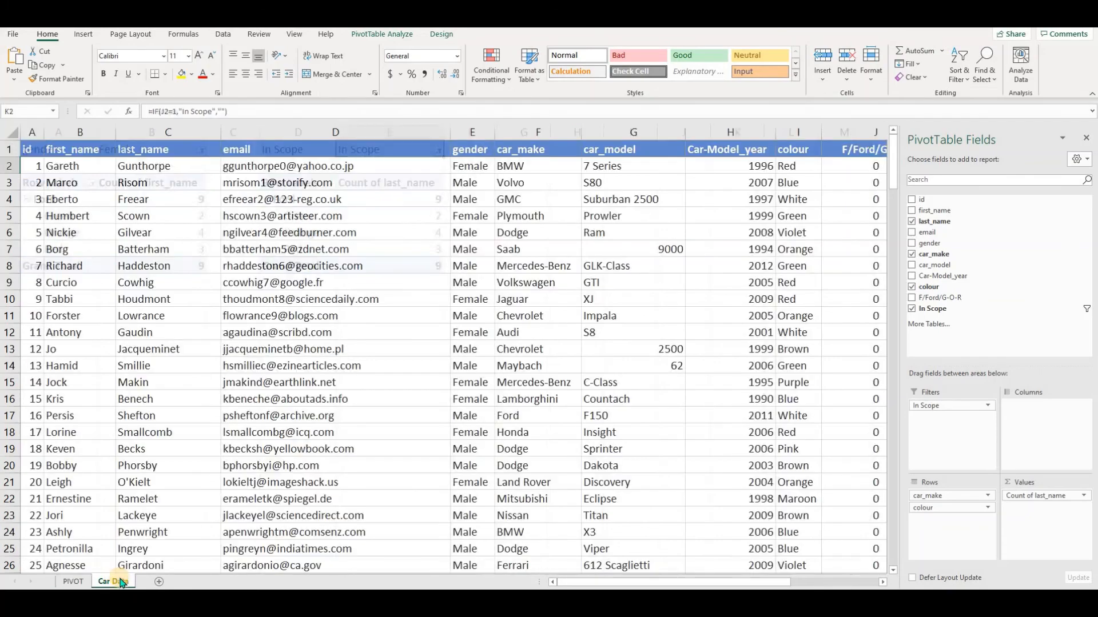
left_click(876, 166)
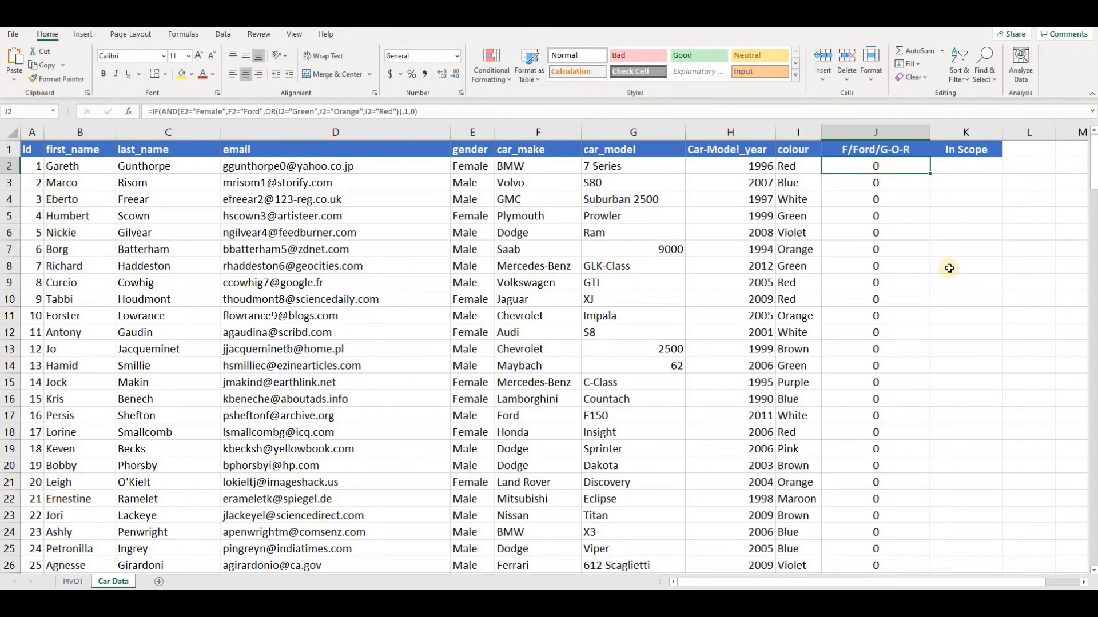
Enter the criteria Female, Ford and Red in cells M2, N2 and O2, beside the car data table.
left_click(1083, 584)
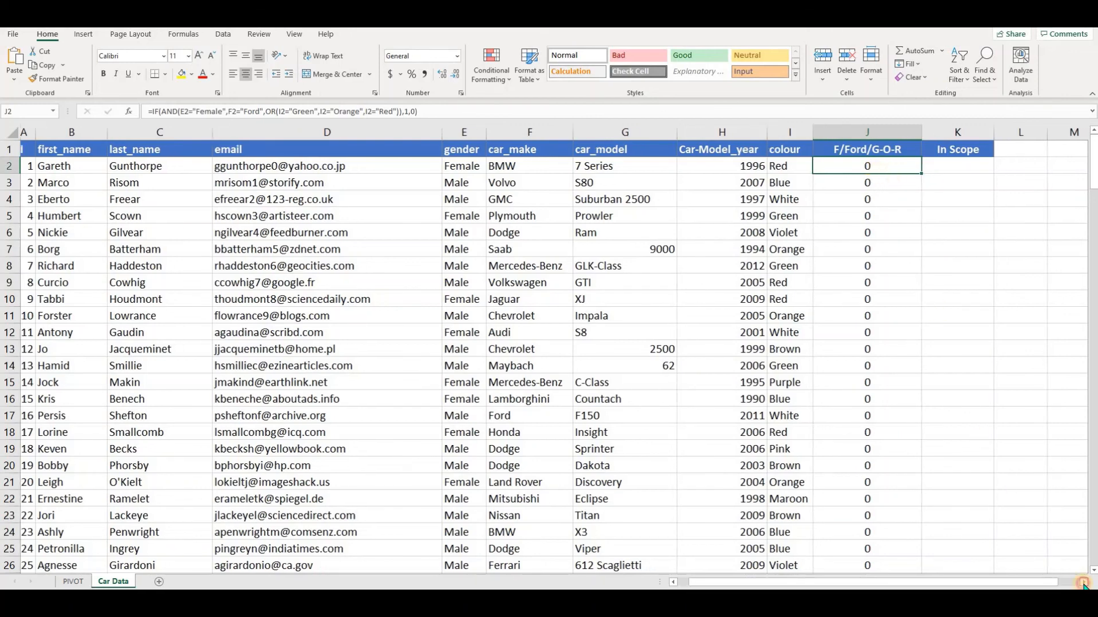
left_click(613, 168)
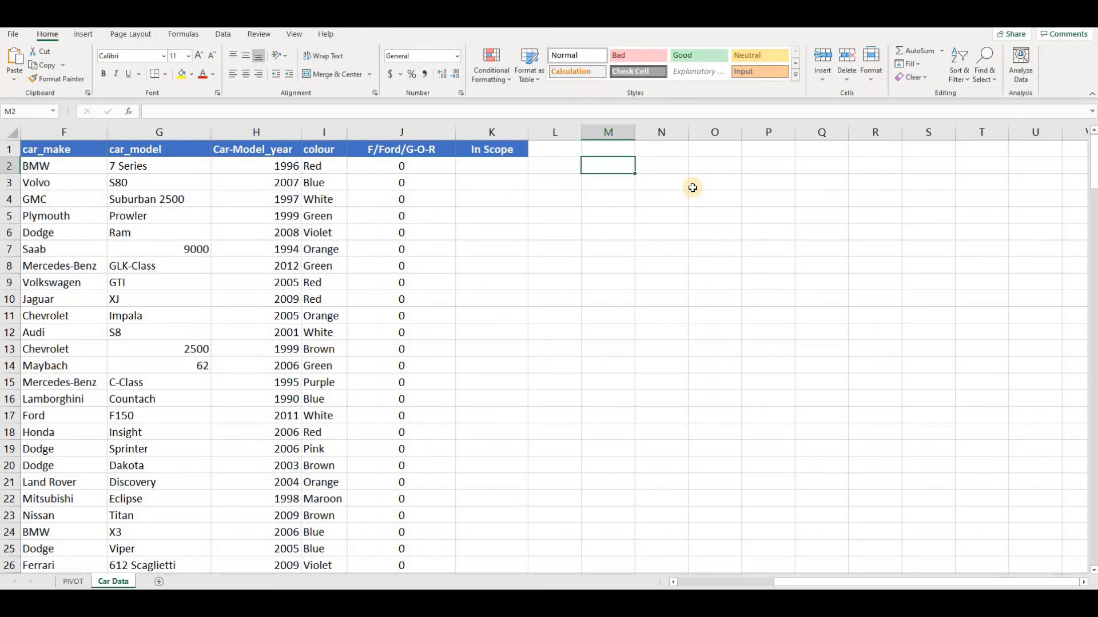
type("Female")
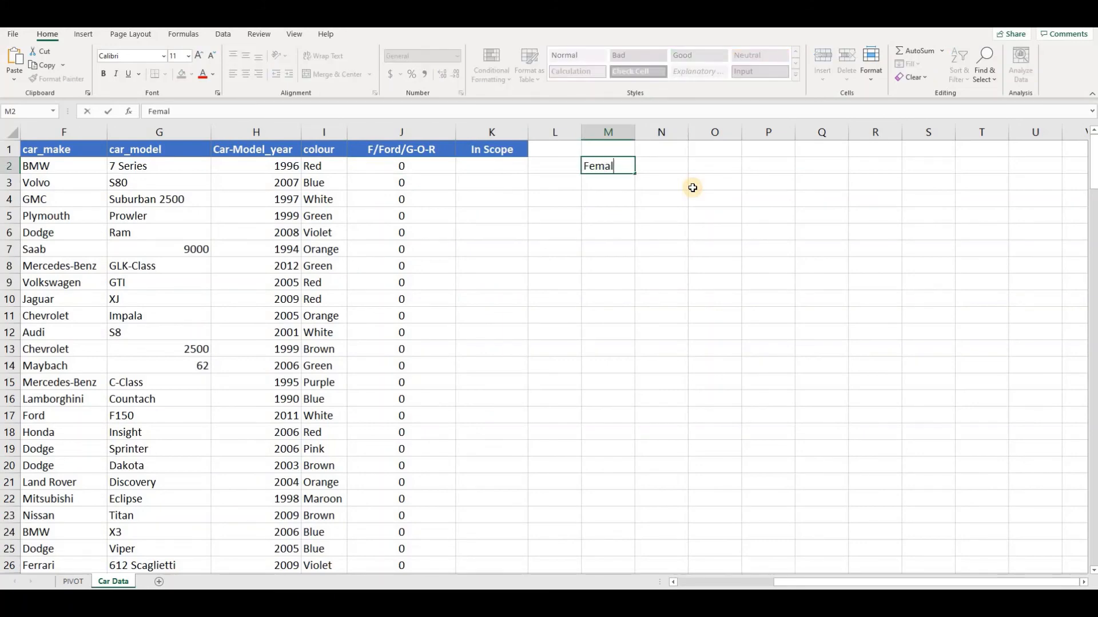
key("Tab")
type("Ford")
key("Tab")
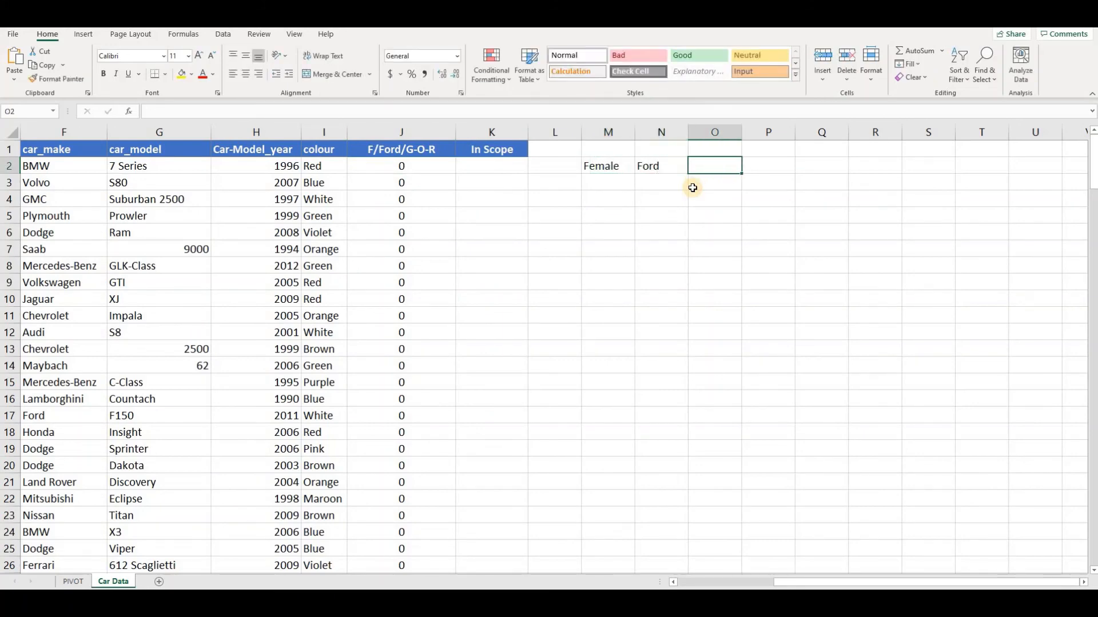
type("Red")
key("Tab")
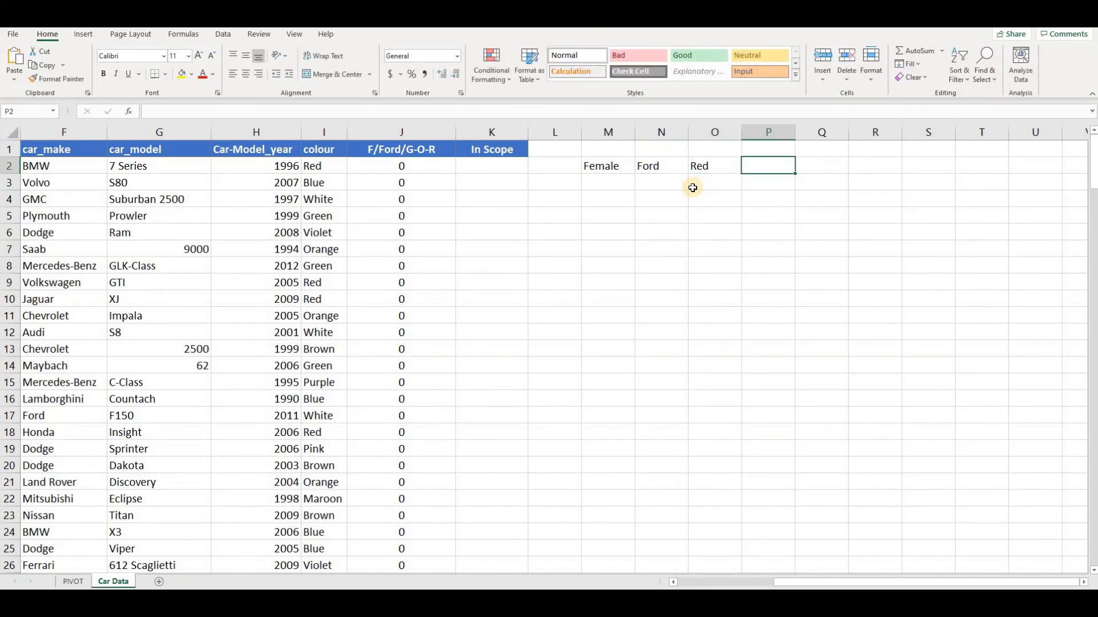
Enter Green as a further criterion in cell P2, leaving Orange out of that cell.
type("Green Orange")
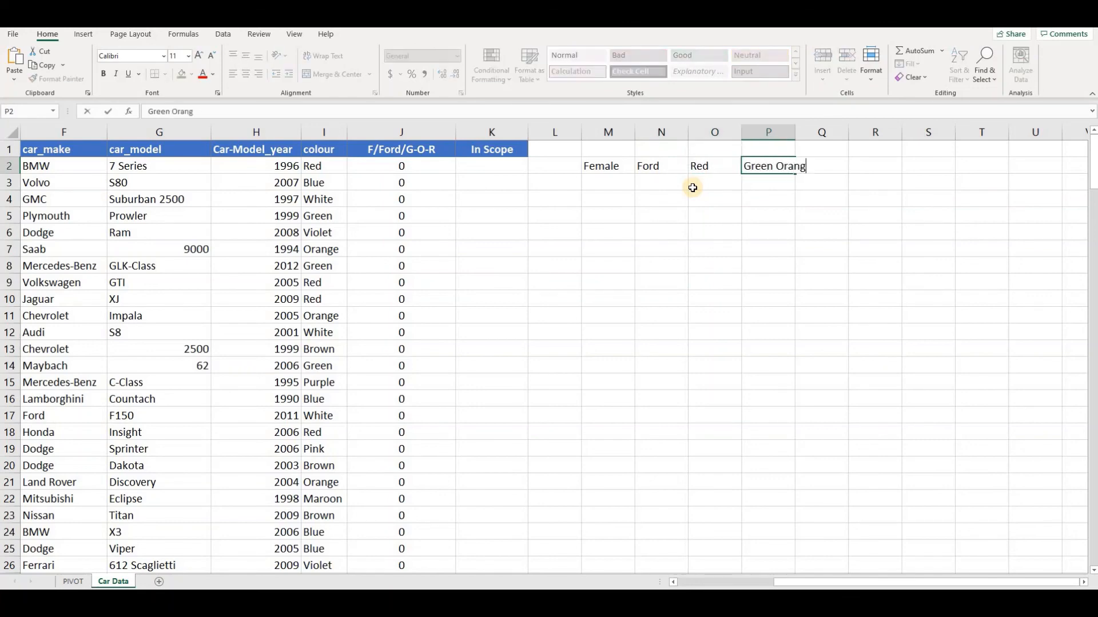
key("Tab")
key("Left")
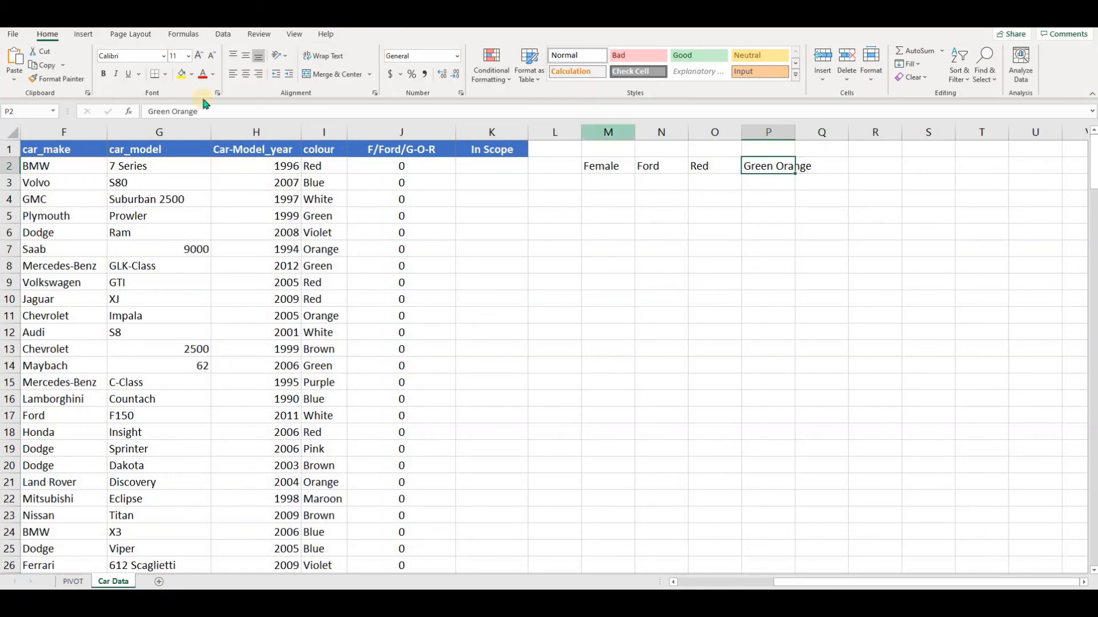
left_click(174, 109)
key("Delete")
key("Delete")
key("Delete")
key("Delete")
key("Delete")
key("Delete")
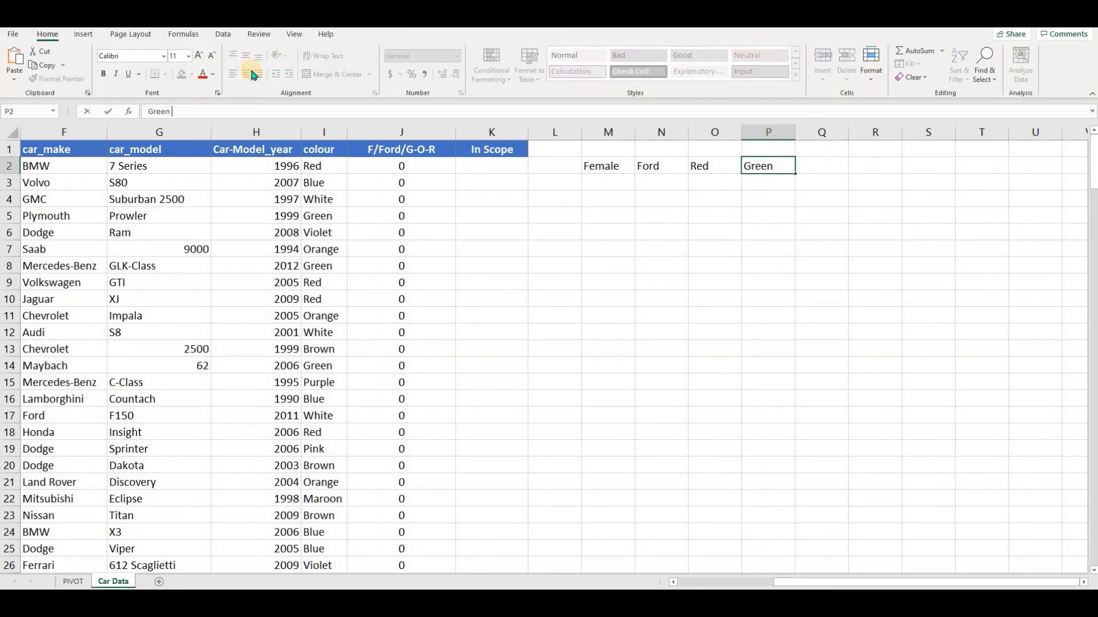
key("Tab")
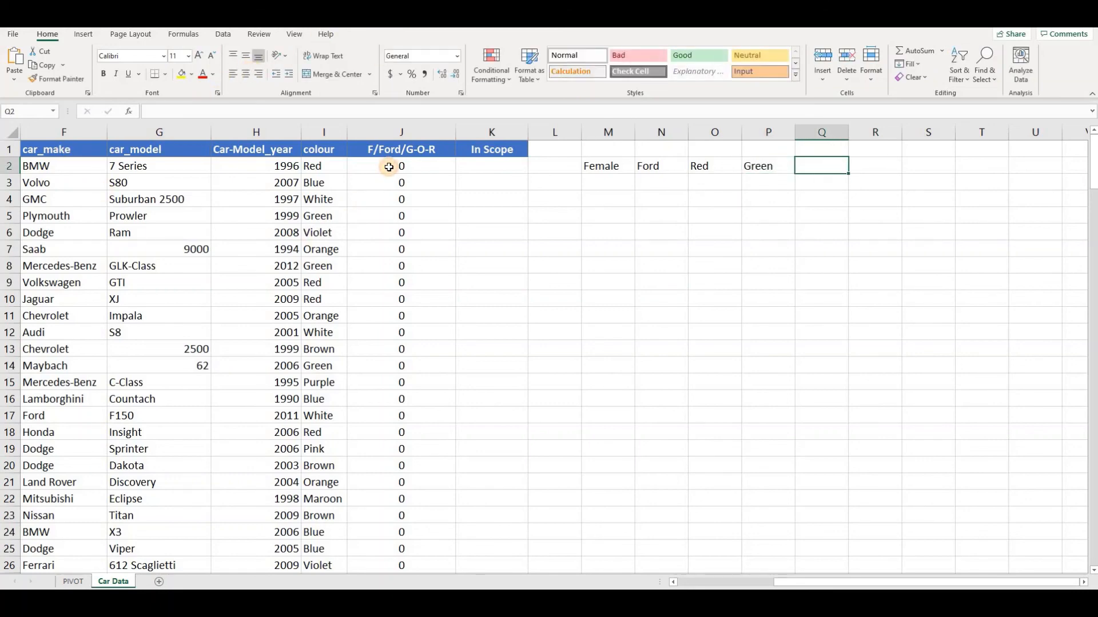
Return to the first F/Ford/G-O-R formula in cell J2 and review the criteria it tests.
left_click(389, 167)
key("Home")
key("Right")
key("Right")
key("Right")
key("Right")
key("Right")
key("Right")
key("Right")
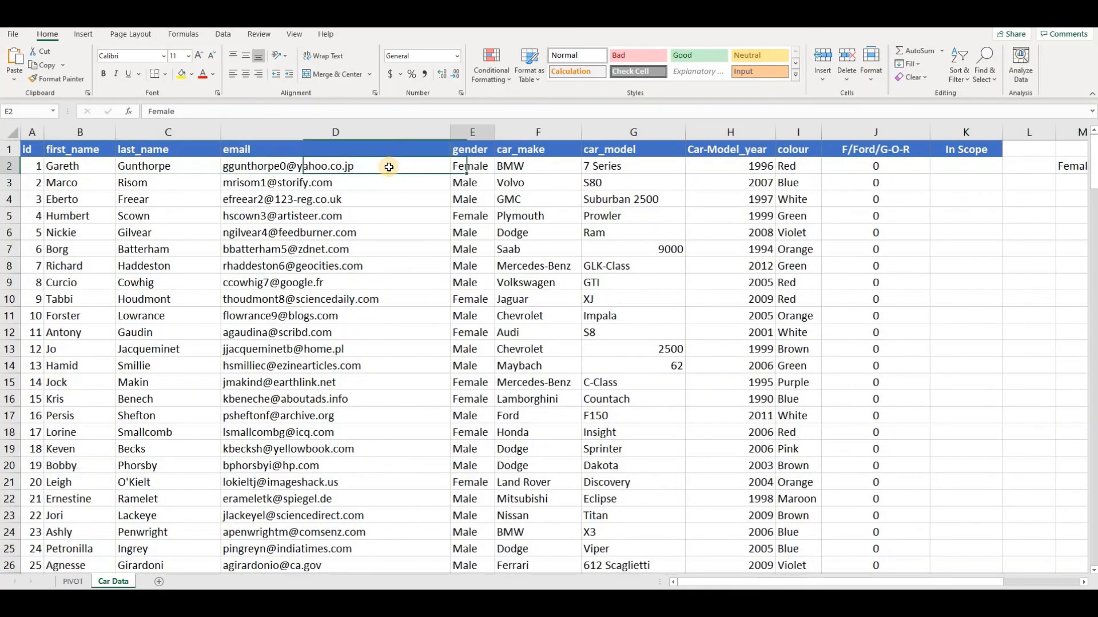
key("Right")
key("Right")
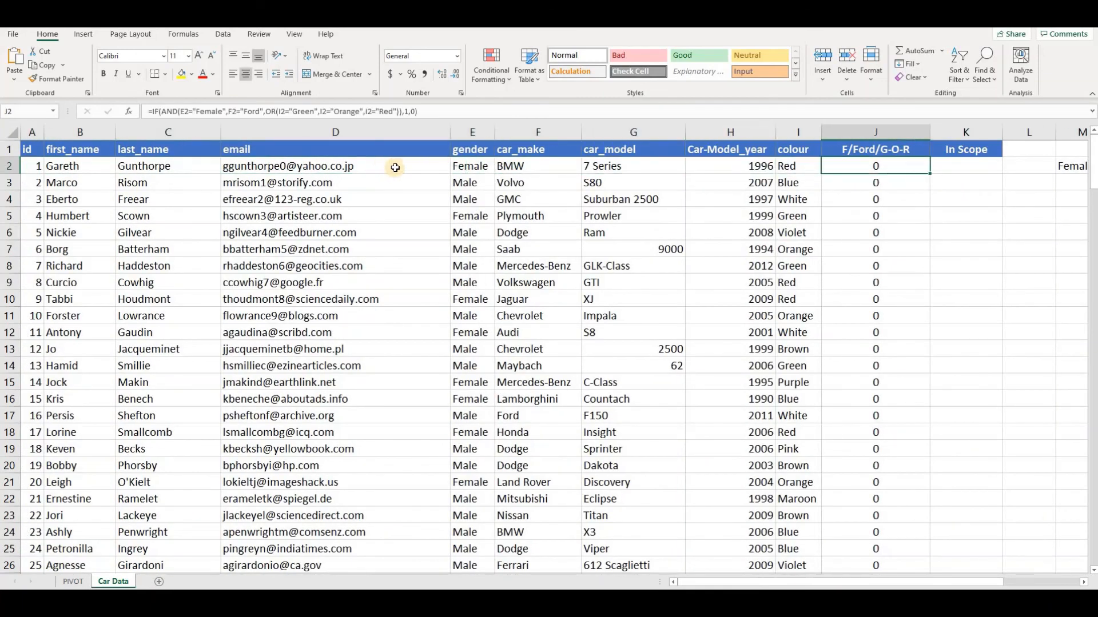